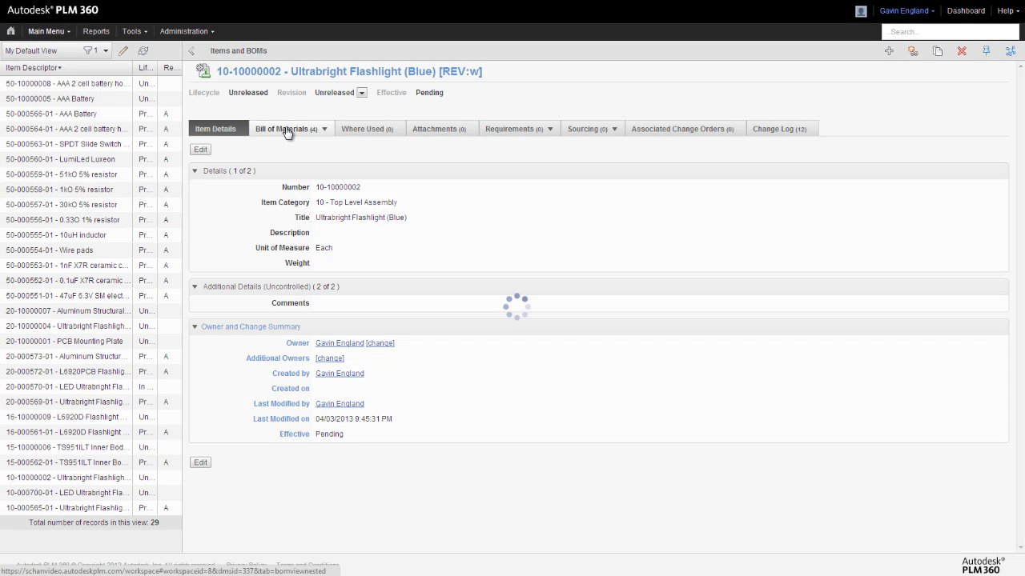
Step: Display the bill of materials of the Ultrabright Flashlight (Blue) item
{"action": "left_click", "coordinate": [287, 131]}
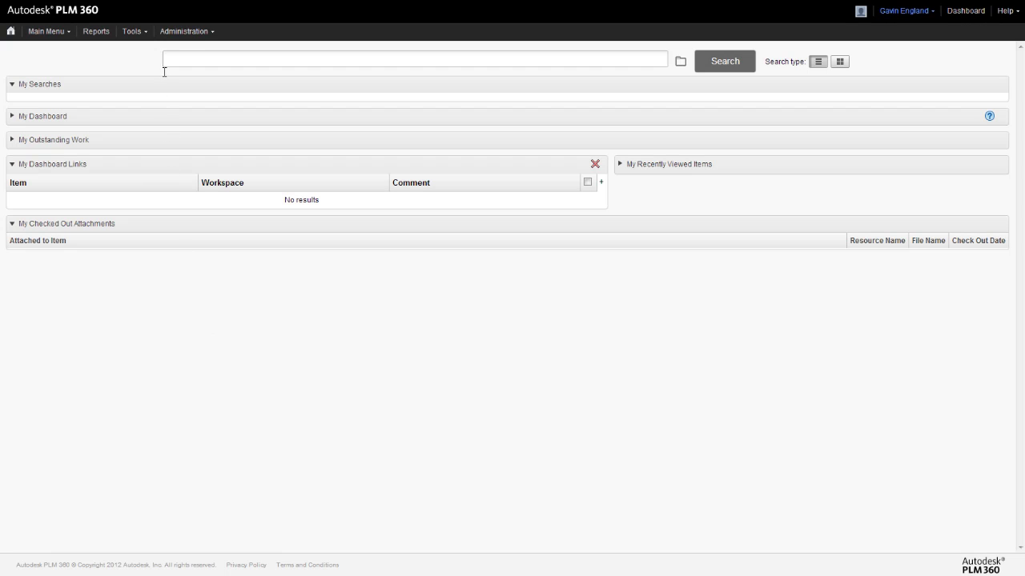
Step: Open the Item Details layout configuration of the Items and BOMs workspace in the workspace administration
{"action": "left_click", "coordinate": [178, 32]}
{"action": "left_click", "coordinate": [173, 70]}
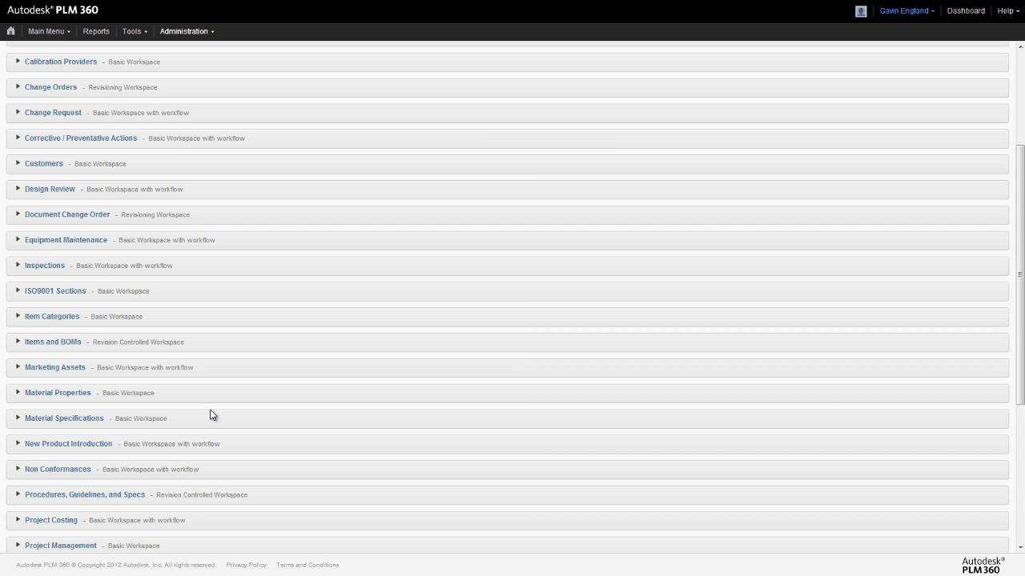
{"action": "left_click", "coordinate": [58, 344]}
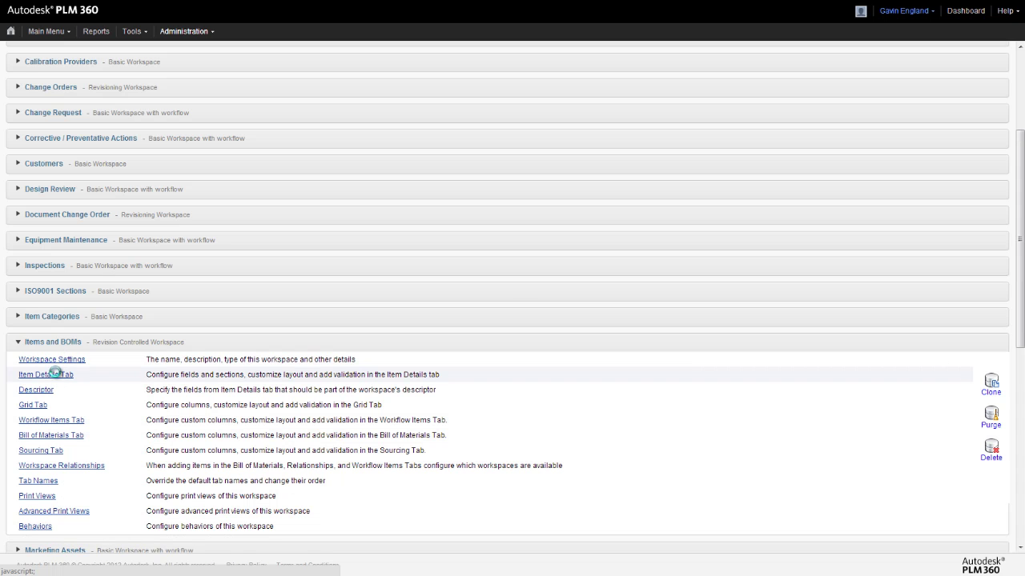
{"action": "left_click", "coordinate": [59, 374]}
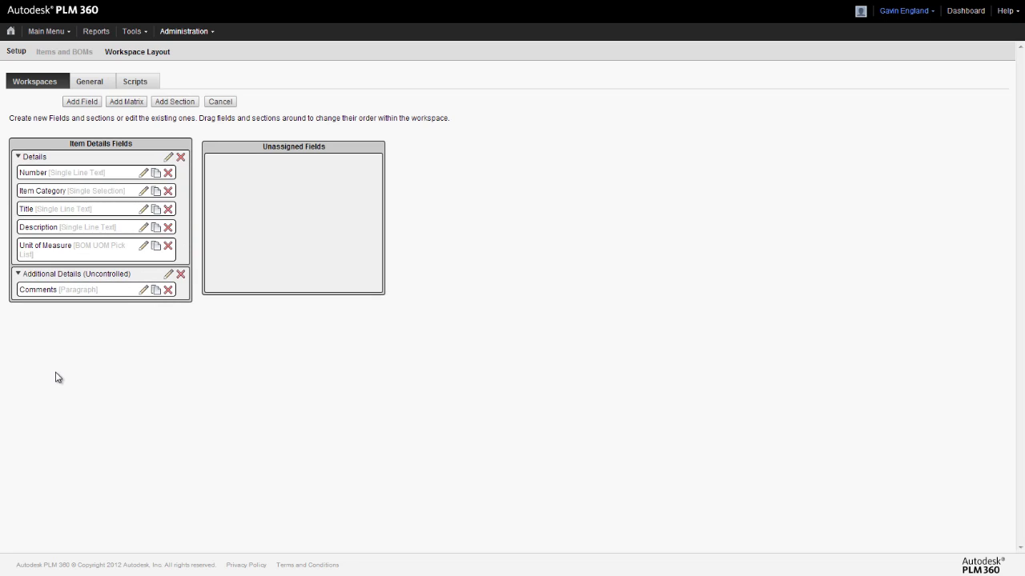
Step: Start a new item details field named Weight with the Float data type
{"action": "left_click", "coordinate": [79, 103]}
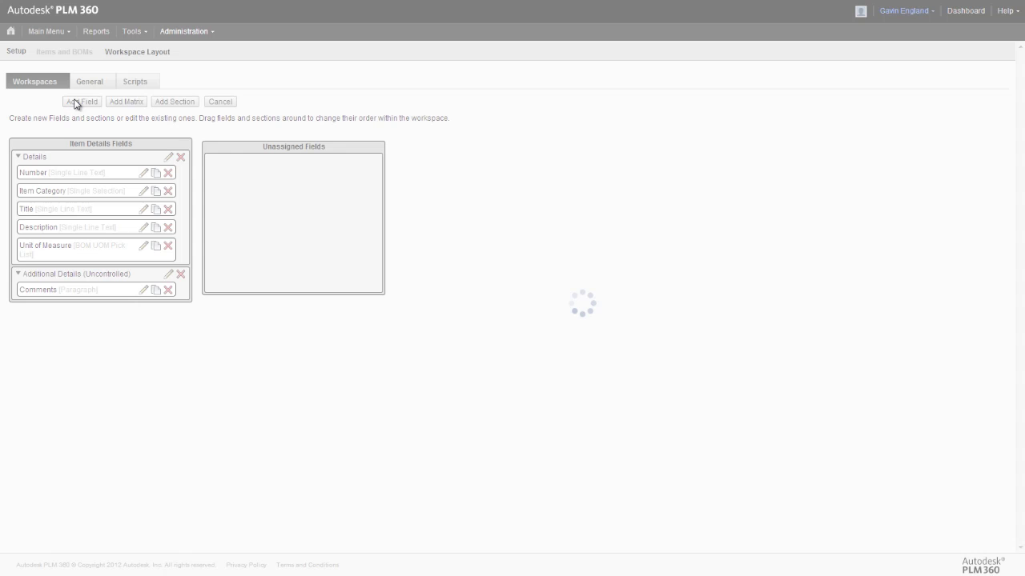
{"action": "left_click", "coordinate": [134, 142]}
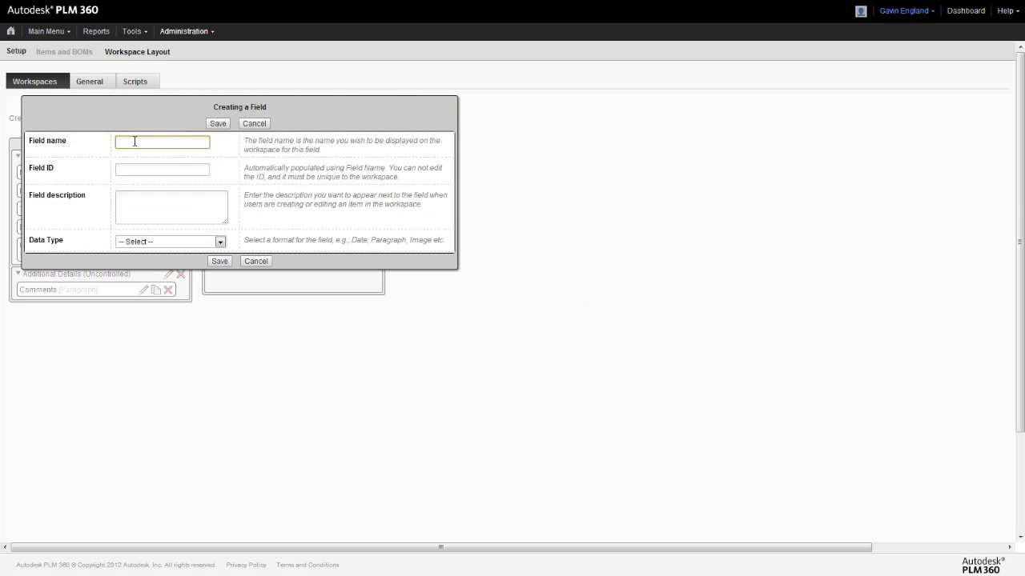
{"action": "type", "text": "Weight"}
{"action": "left_click", "coordinate": [220, 242]}
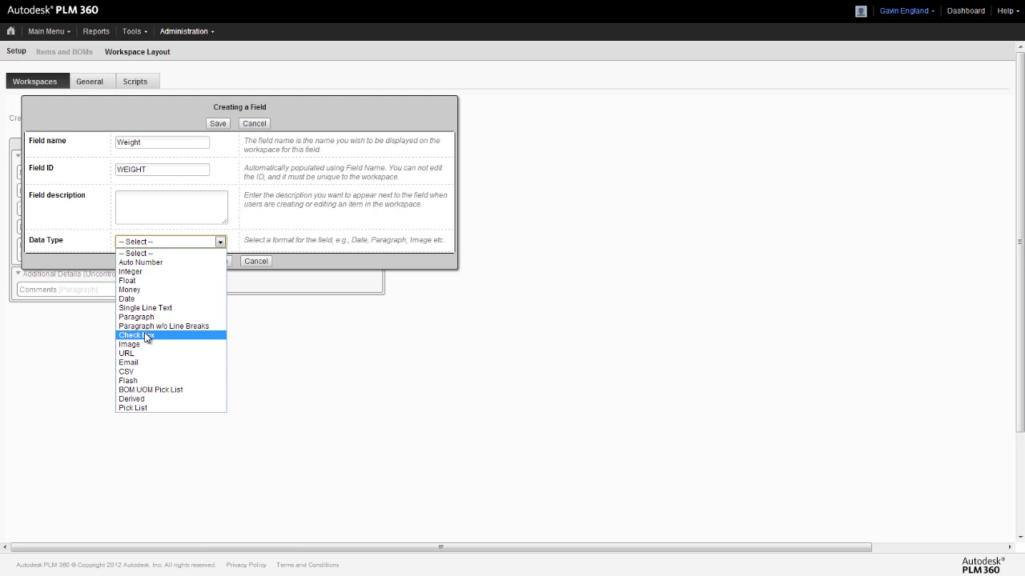
{"action": "left_click", "coordinate": [142, 281]}
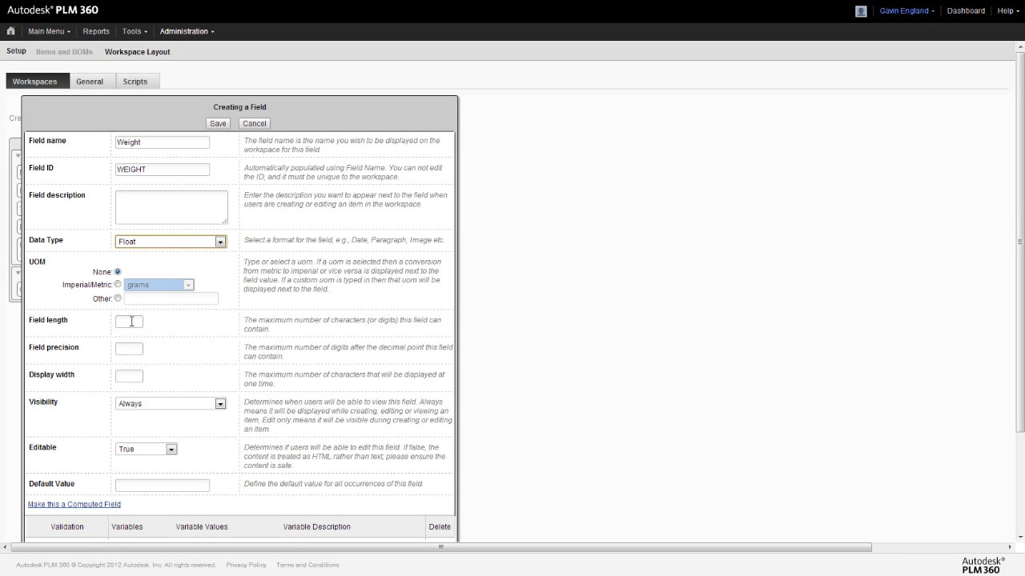
Step: Give the Weight field length 10, precision 2, display width 10 and the description "Item weight in grams", and save the field
{"action": "left_click", "coordinate": [131, 321]}
{"action": "type", "text": "10"}
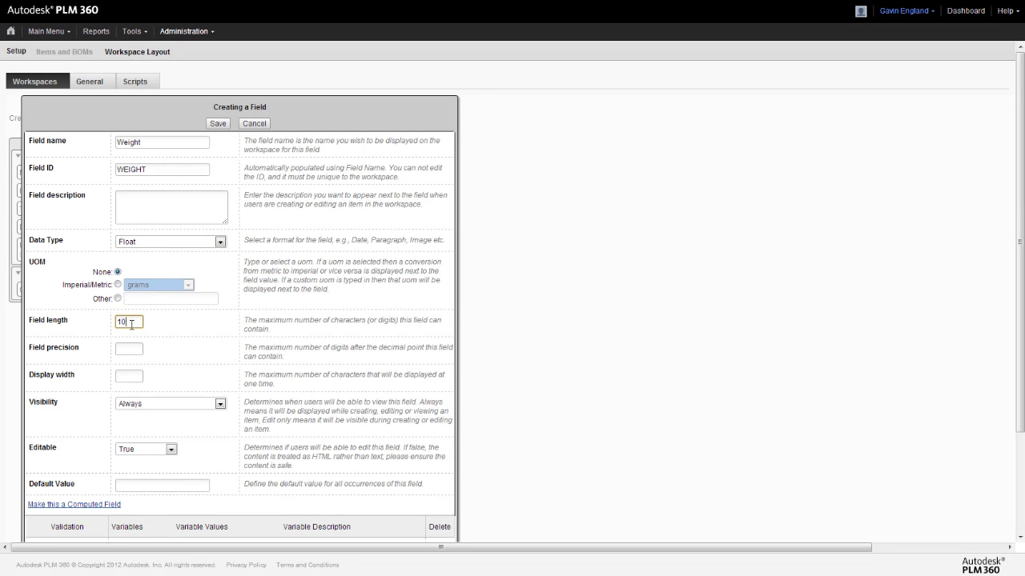
{"action": "left_click", "coordinate": [130, 348]}
{"action": "type", "text": "2"}
{"action": "left_click", "coordinate": [134, 377]}
{"action": "type", "text": "10"}
{"action": "left_click", "coordinate": [135, 201]}
{"action": "type", "text": "Item weight in grams"}
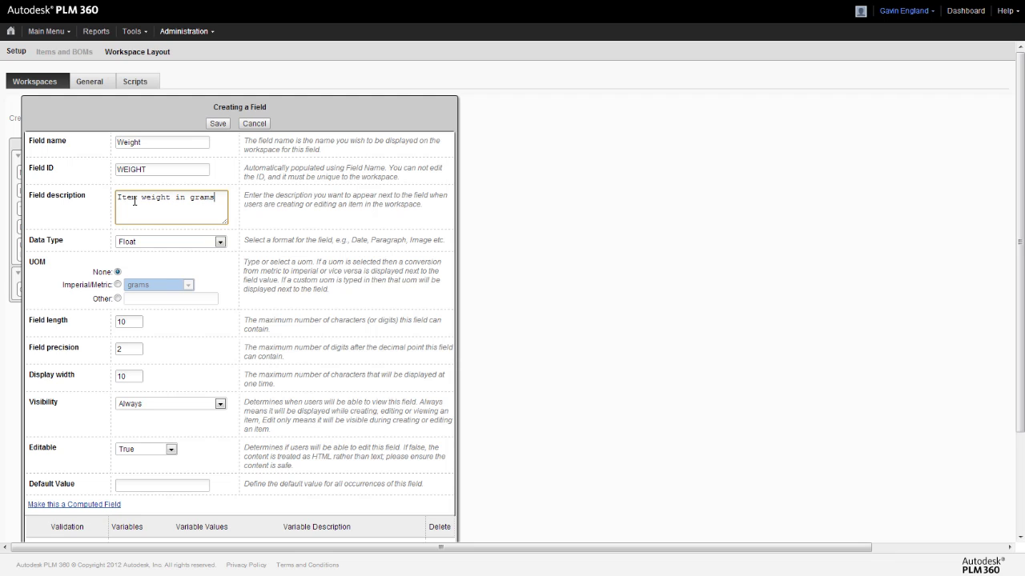
{"action": "left_click", "coordinate": [218, 124]}
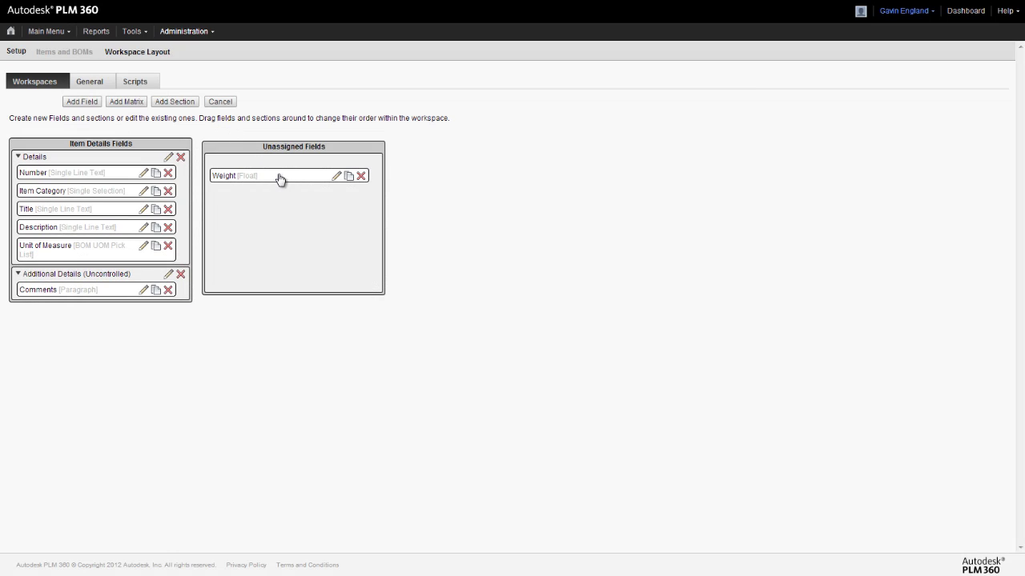
Step: Place the unassigned Weight field below Unit of Measure in the Details section and save the layout
{"action": "left_click_drag", "start_coordinate": [281, 178], "coordinate": [81, 278]}
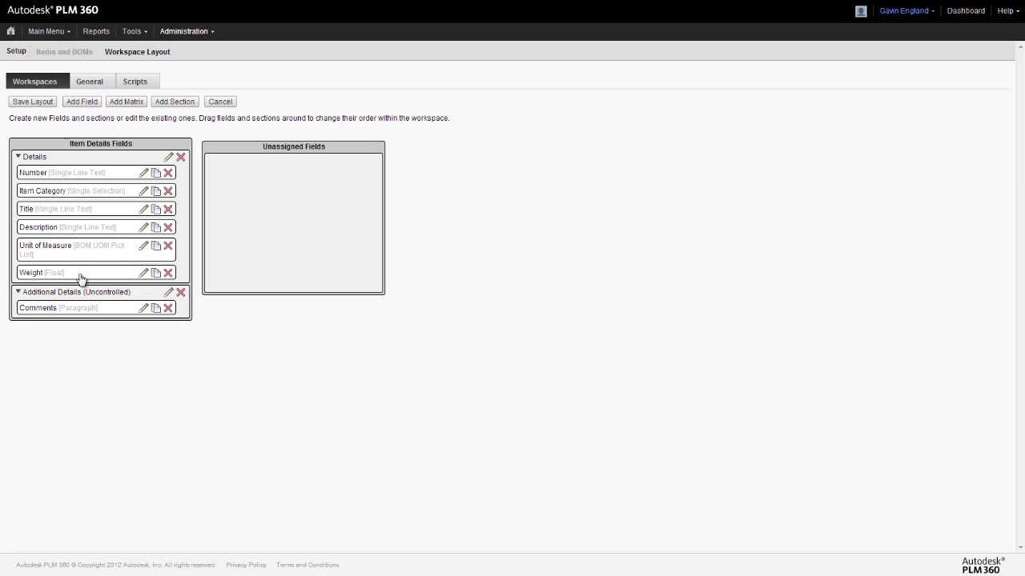
{"action": "left_click", "coordinate": [34, 104]}
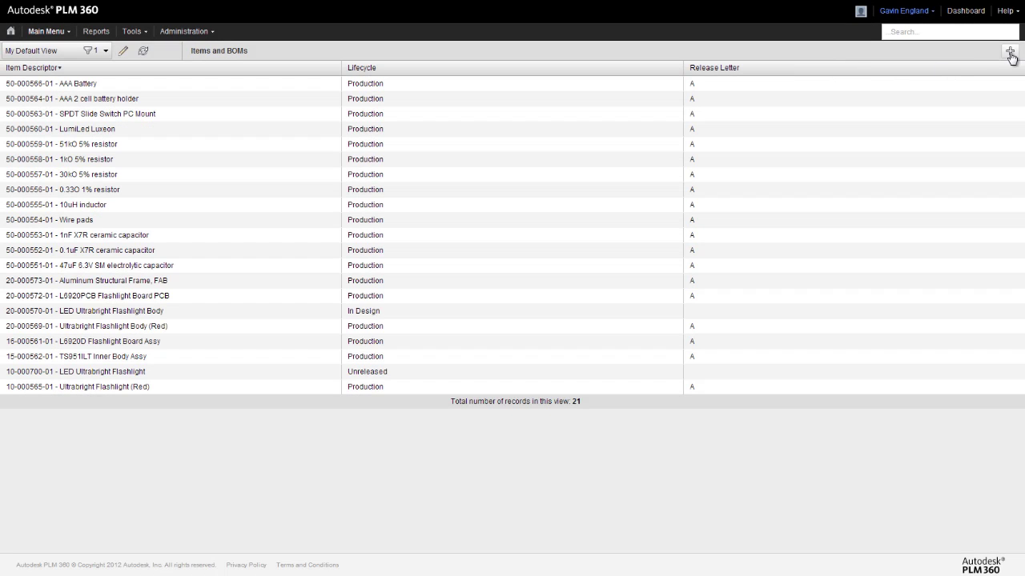
Step: Fill in a new Items and BOMs record with category 20 - Fabricated, title PCB Mounting Plate and weight 25
{"action": "left_click", "coordinate": [1010, 52]}
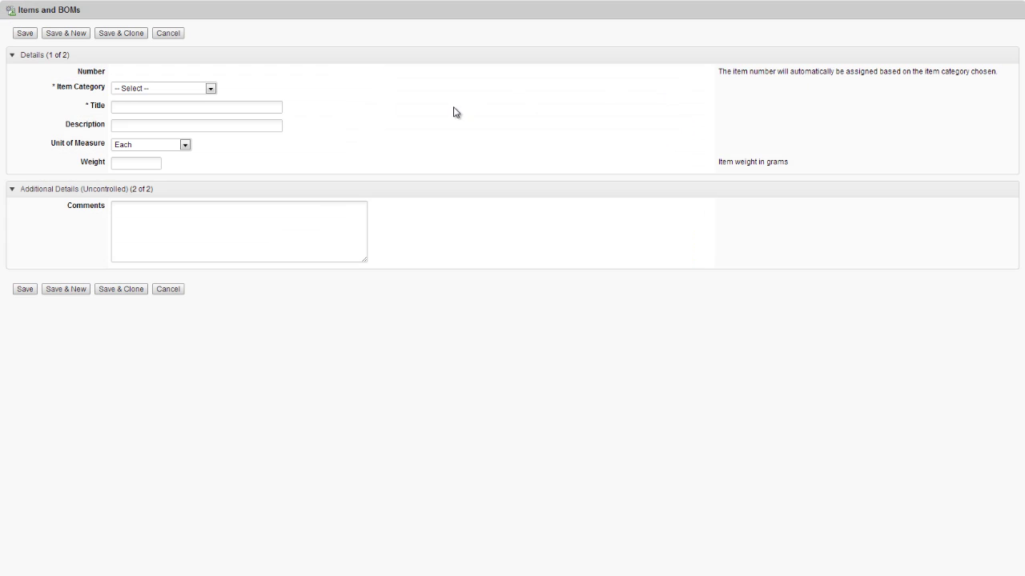
{"action": "left_click", "coordinate": [211, 88]}
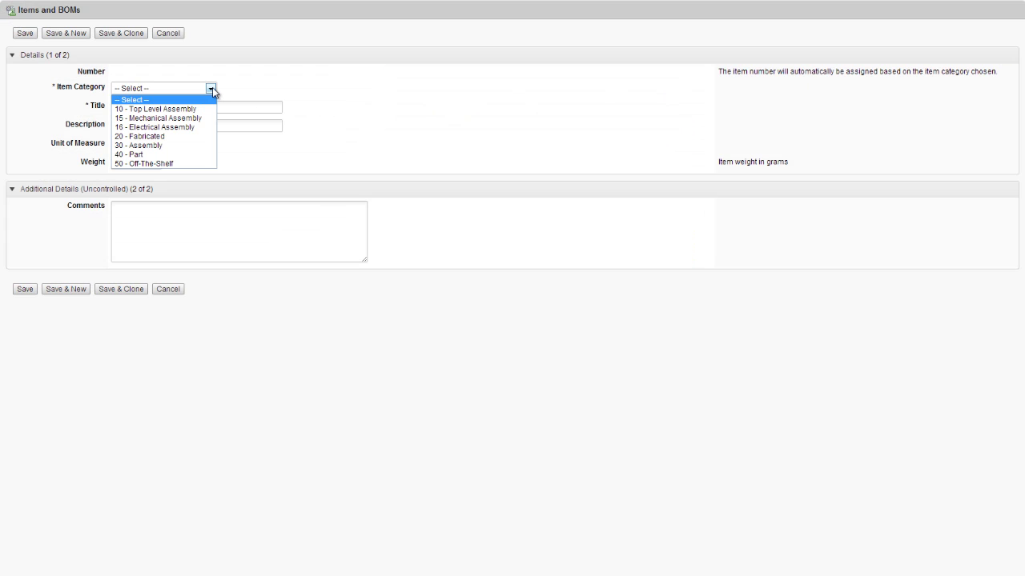
{"action": "left_click", "coordinate": [167, 136]}
{"action": "left_click", "coordinate": [139, 108]}
{"action": "type", "text": "PCB Mounting Plate"}
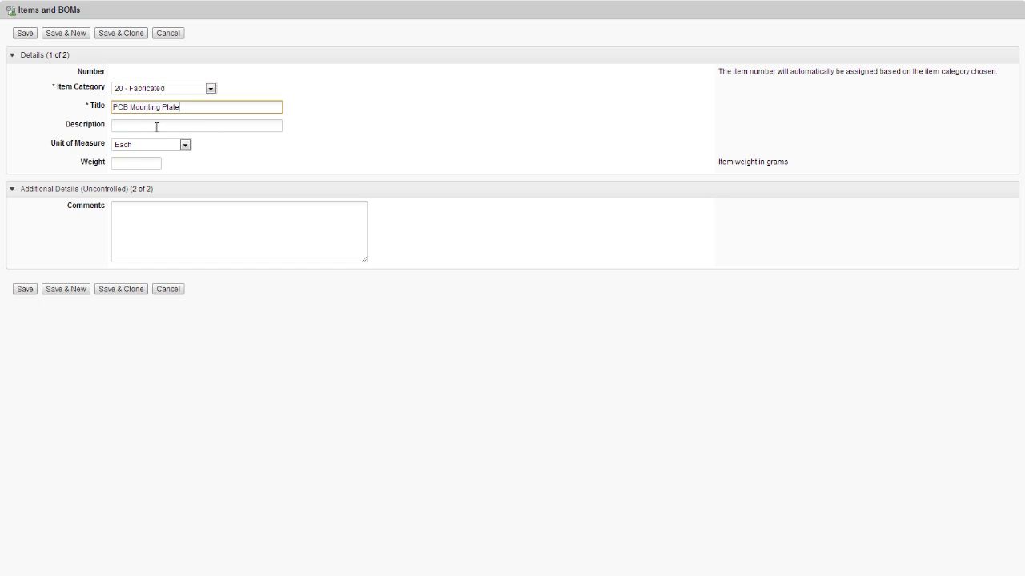
{"action": "left_click", "coordinate": [140, 162]}
{"action": "type", "text": "25"}
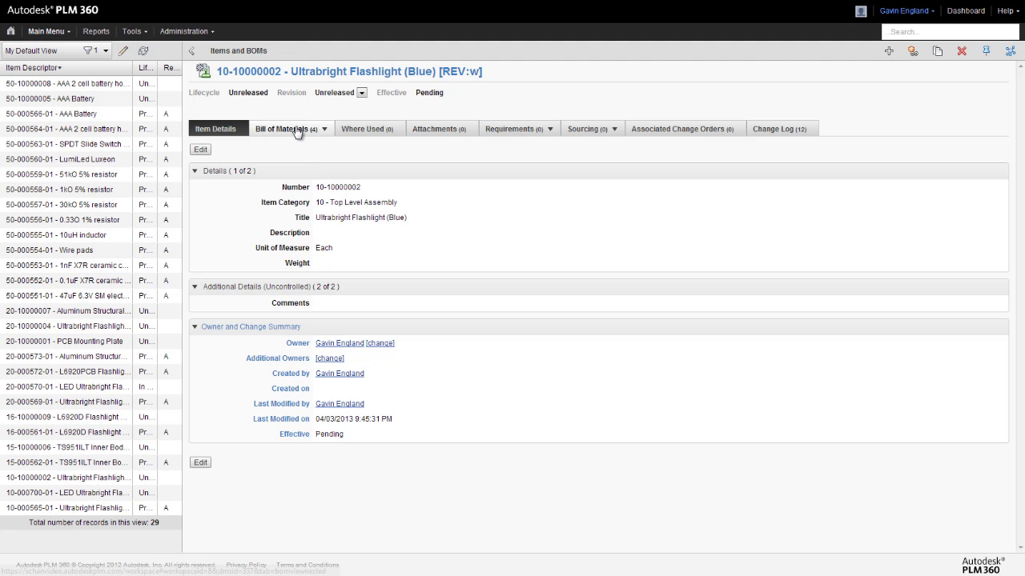
Step: Show the flashlight's bill of materials and expand the TS951ILT Inner Body Assy subassembly
{"action": "left_click", "coordinate": [294, 129]}
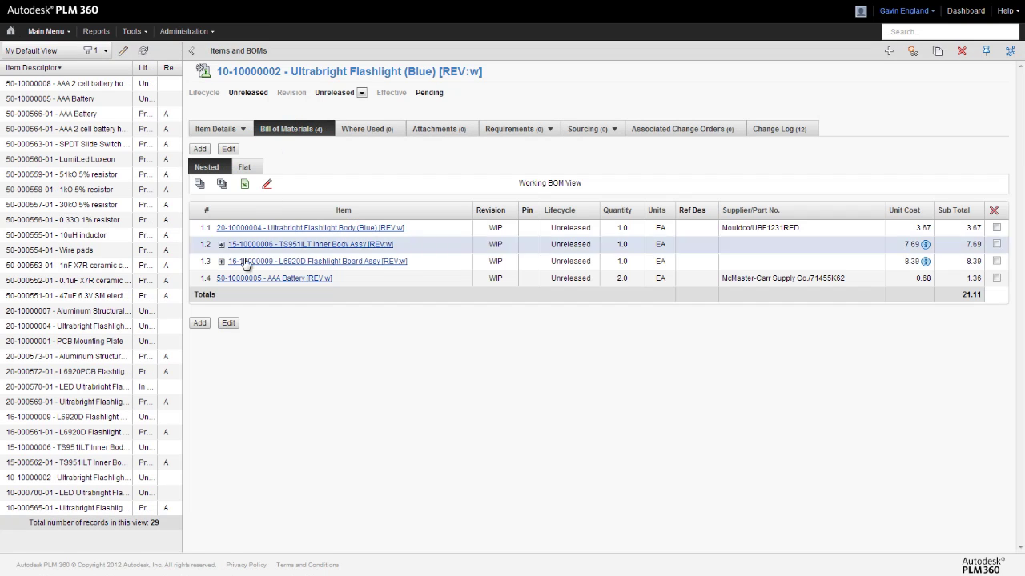
{"action": "left_click", "coordinate": [222, 245]}
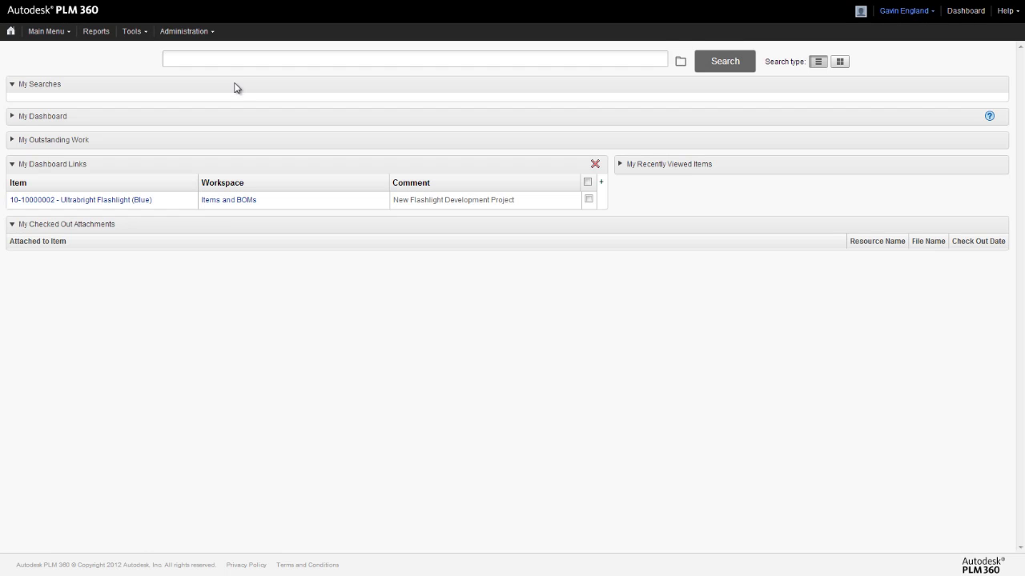
Step: Open the Bill of Materials layout configuration of the Items and BOMs workspace
{"action": "left_click", "coordinate": [184, 32]}
{"action": "left_click", "coordinate": [186, 71]}
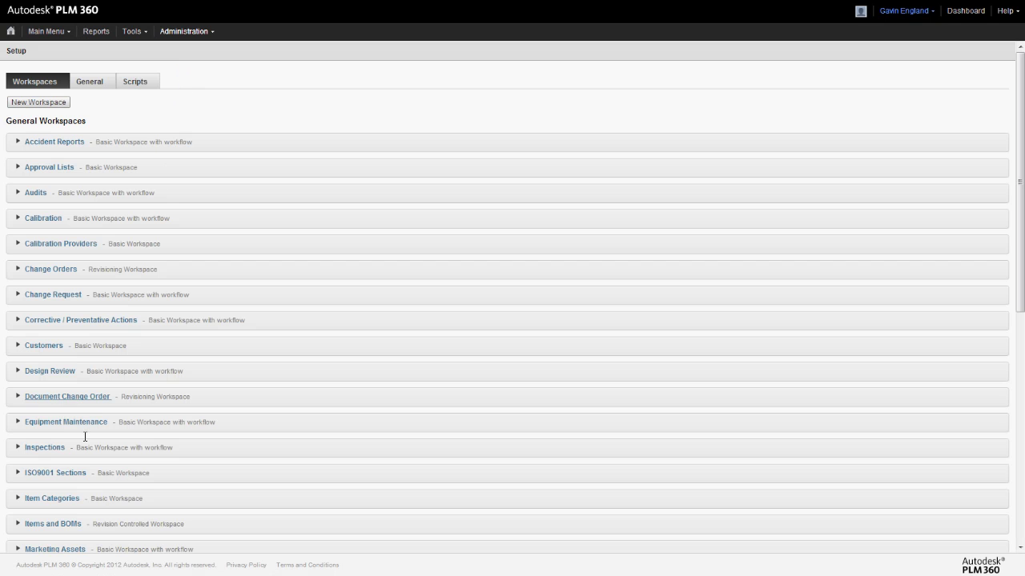
{"action": "scroll", "coordinate": [54, 530], "scroll_direction": "down", "scroll_amount": 3}
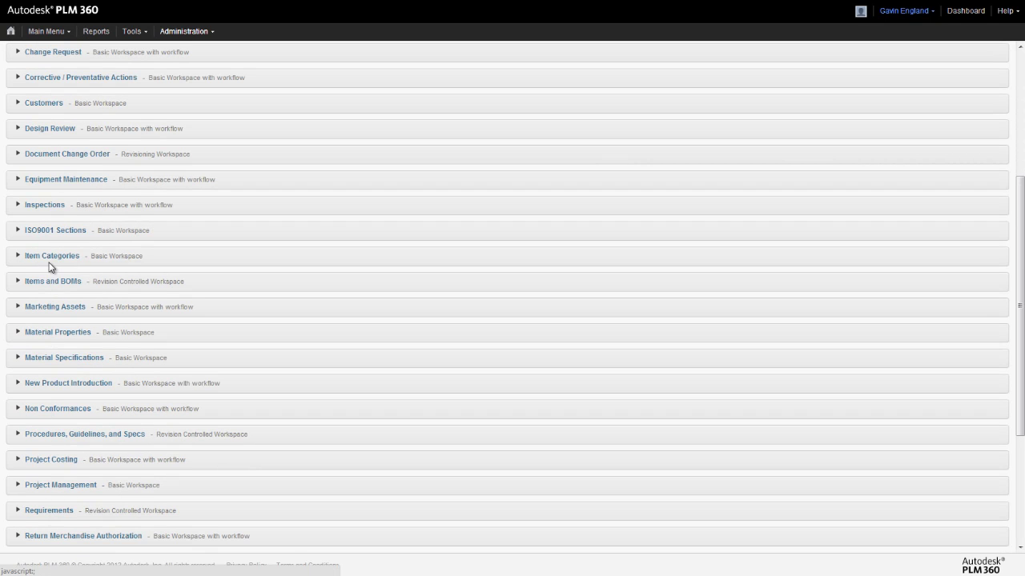
{"action": "left_click", "coordinate": [53, 282]}
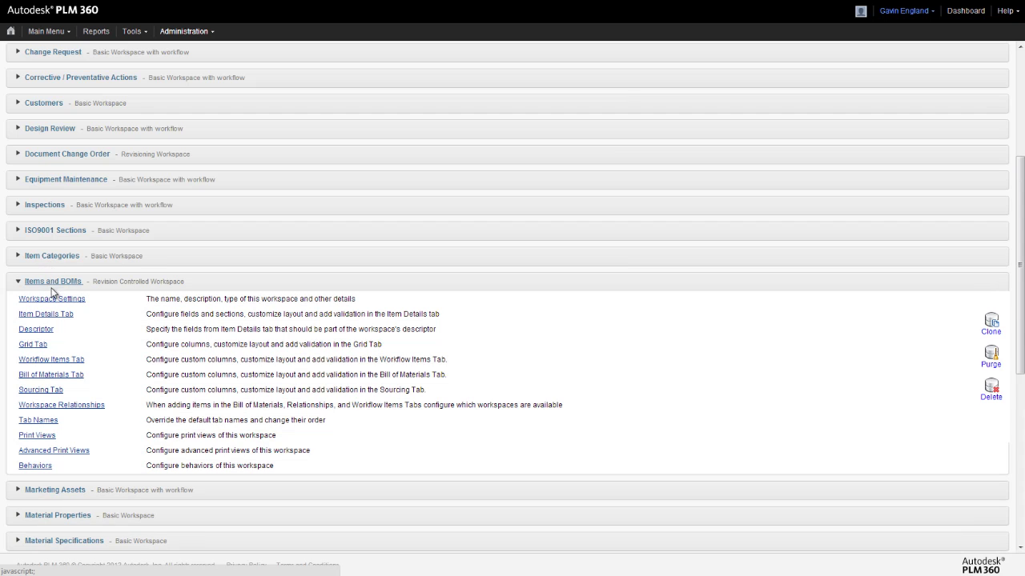
{"action": "left_click", "coordinate": [42, 373]}
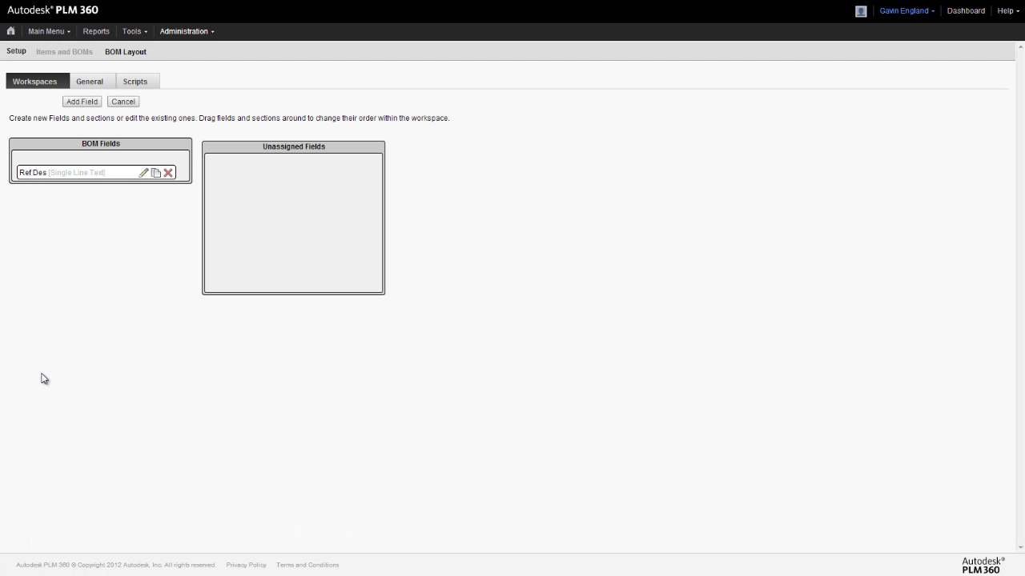
Step: Start a new BOM field named Total Weight with the Float data type
{"action": "left_click", "coordinate": [81, 102]}
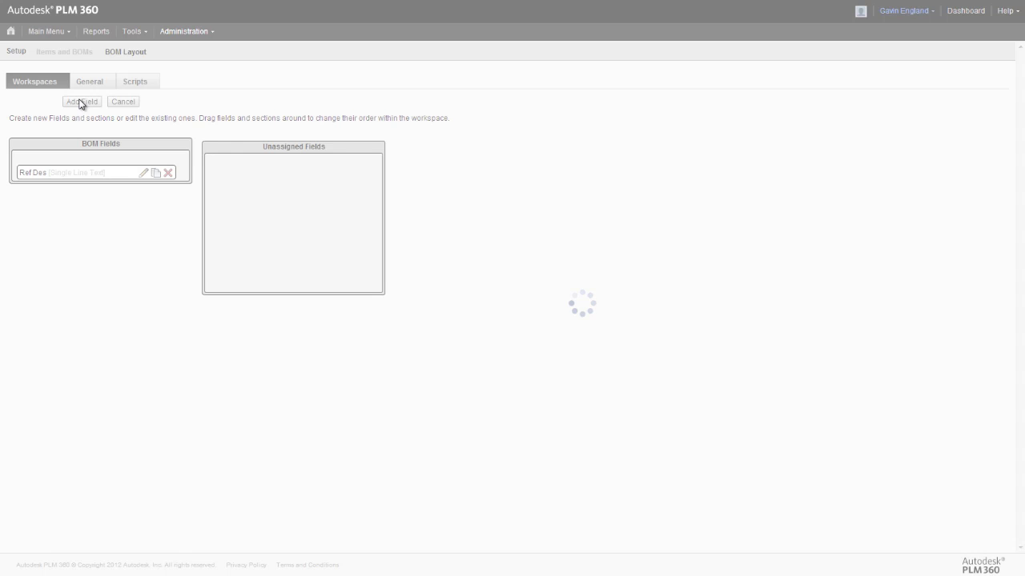
{"action": "left_click", "coordinate": [137, 143]}
{"action": "type", "text": "Total "}
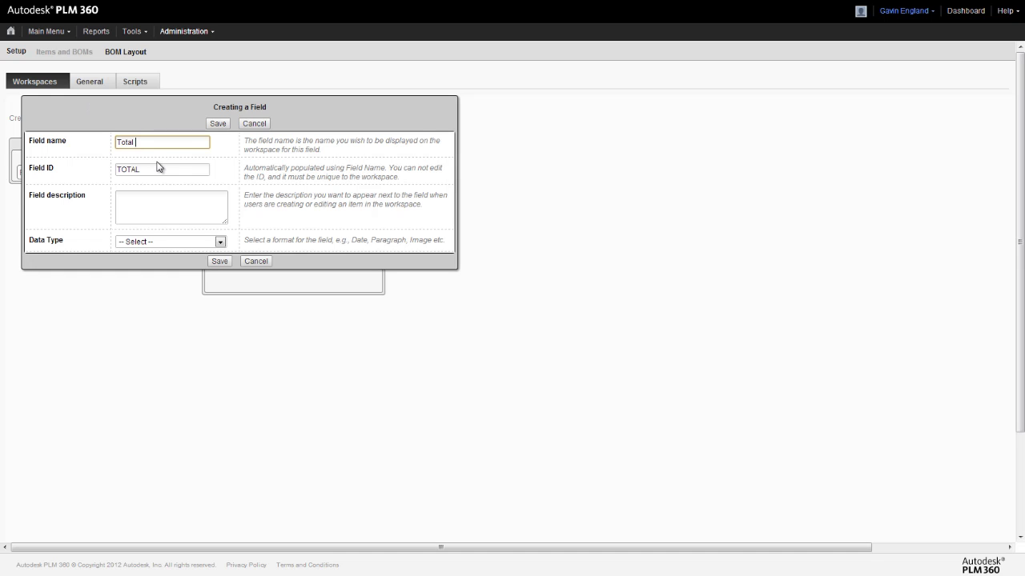
{"action": "type", "text": "Weight"}
{"action": "left_click", "coordinate": [217, 241]}
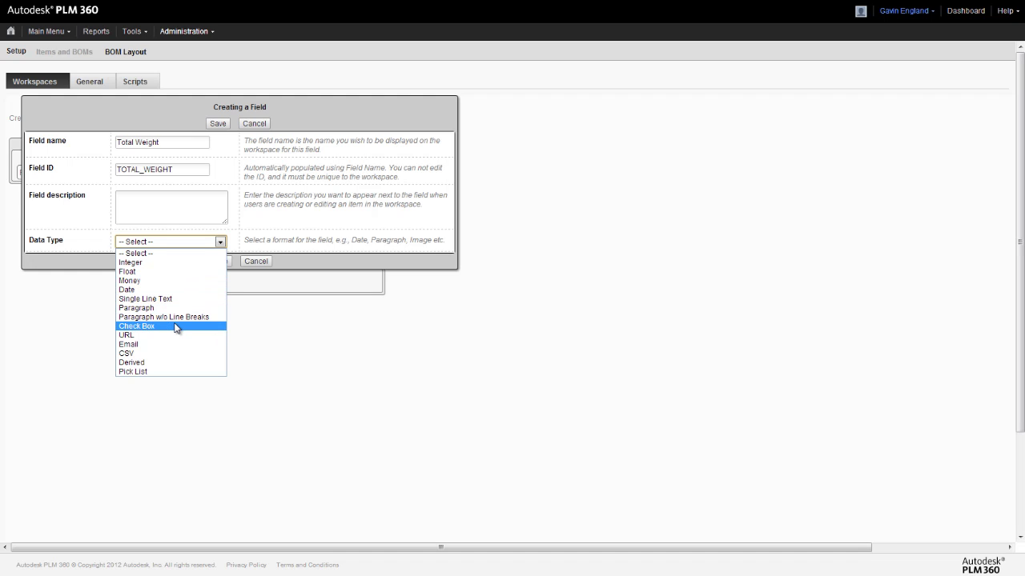
{"action": "left_click", "coordinate": [175, 273]}
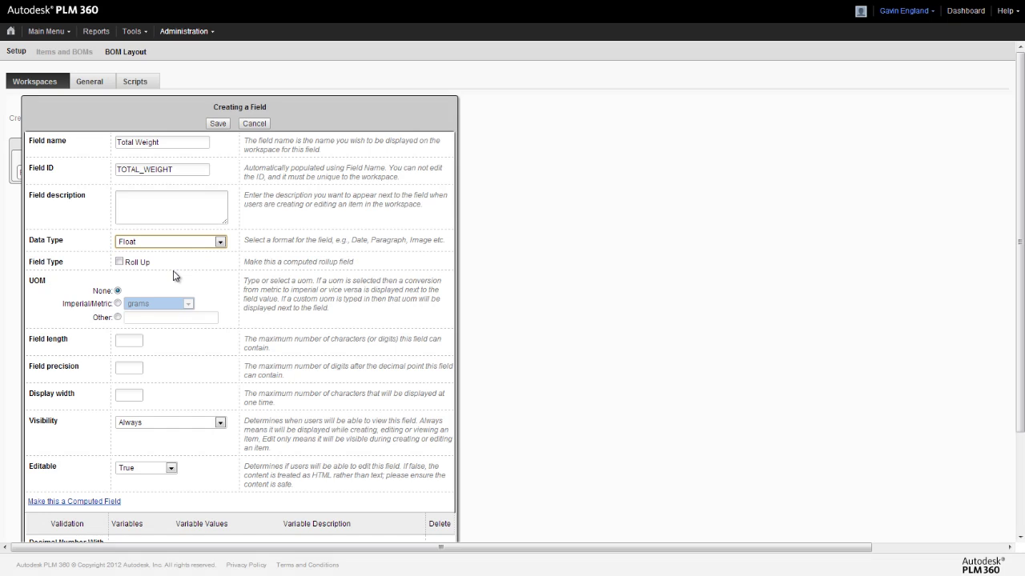
Step: Set the Total Weight field's length to 10, precision to 2 and display width to 10
{"action": "left_click", "coordinate": [129, 341]}
{"action": "type", "text": "10"}
{"action": "left_click", "coordinate": [131, 363]}
{"action": "type", "text": "2"}
{"action": "left_click", "coordinate": [142, 393]}
{"action": "type", "text": "10"}
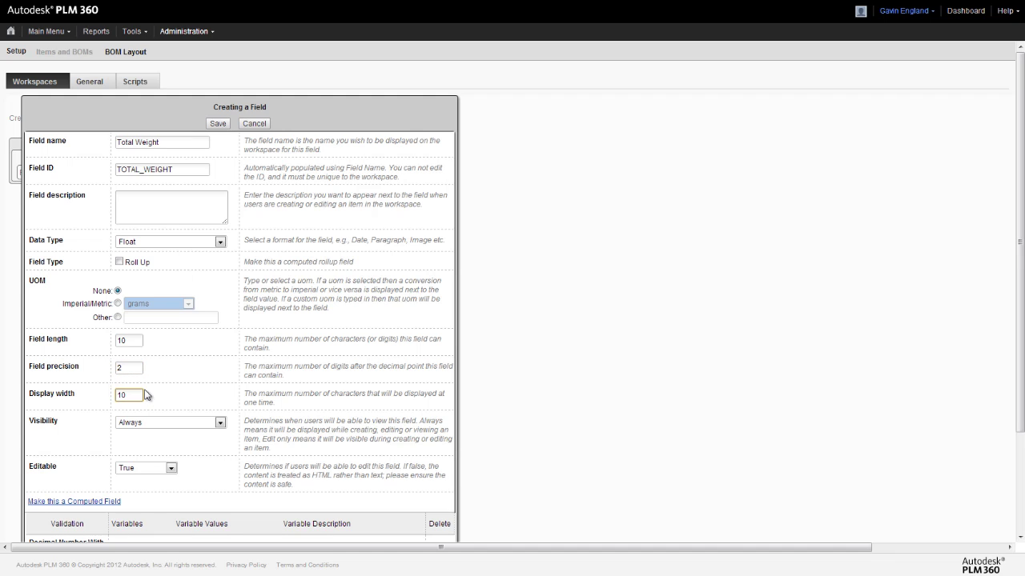
Step: Make Total Weight a Roll Up field with source Weight and function Sum with Adjustment, and save the field
{"action": "left_click", "coordinate": [119, 263]}
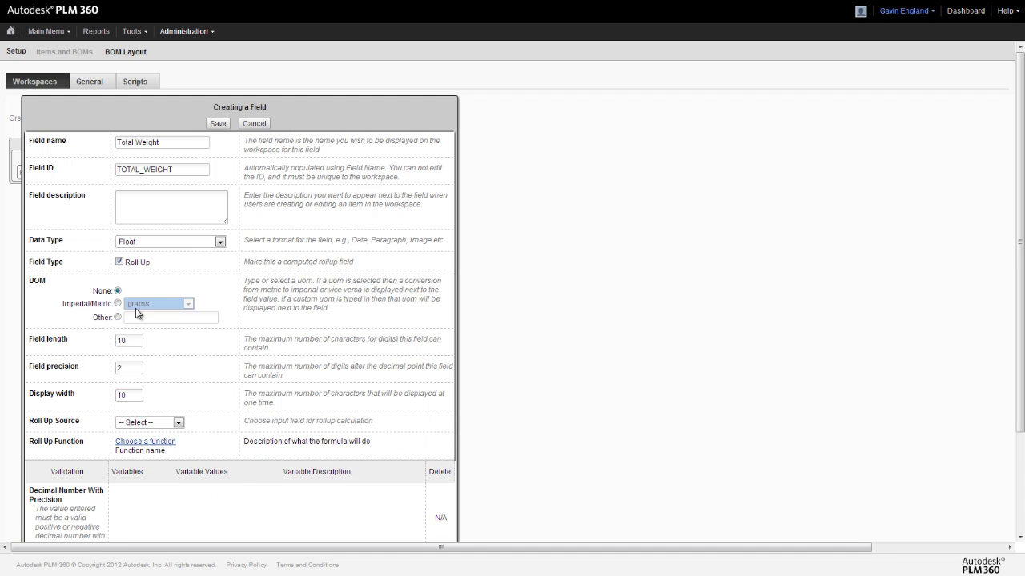
{"action": "left_click", "coordinate": [178, 423]}
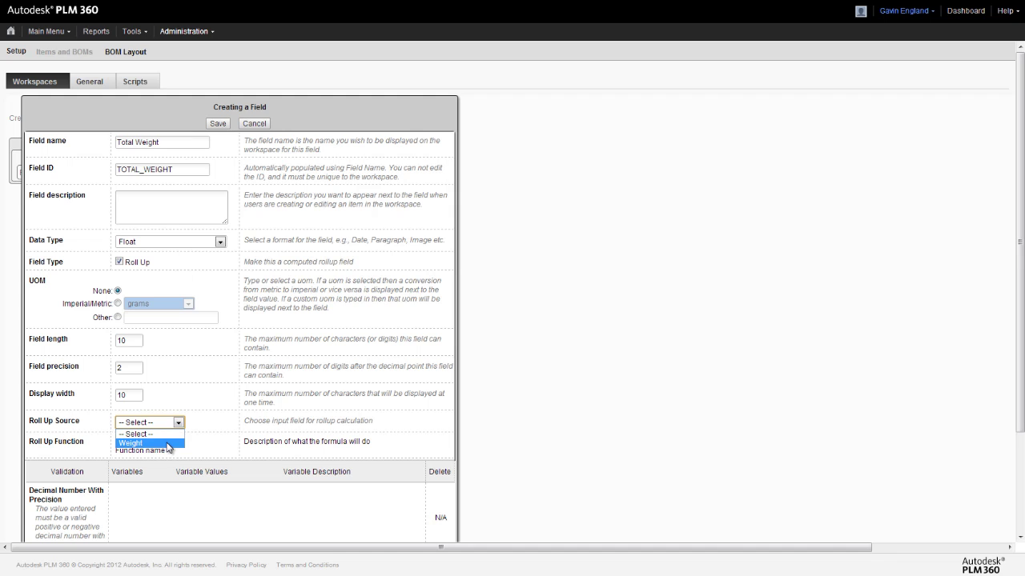
{"action": "left_click", "coordinate": [169, 443]}
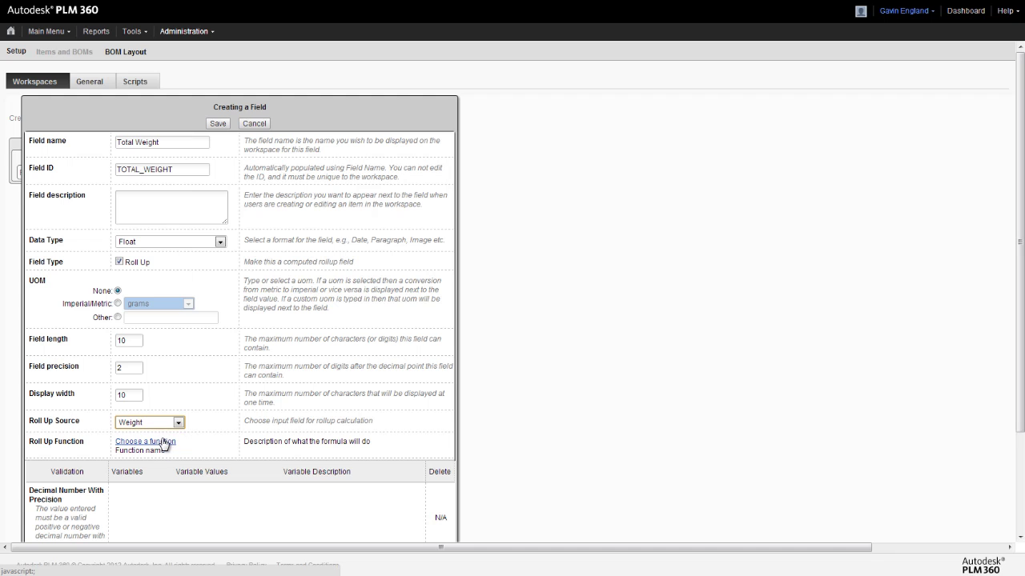
{"action": "left_click", "coordinate": [166, 444]}
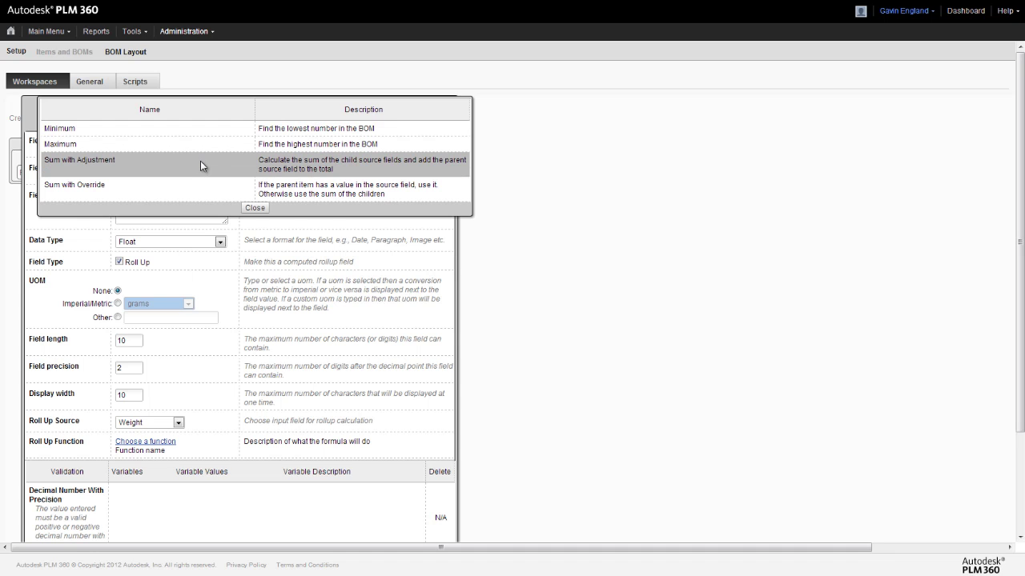
{"action": "left_click", "coordinate": [200, 161]}
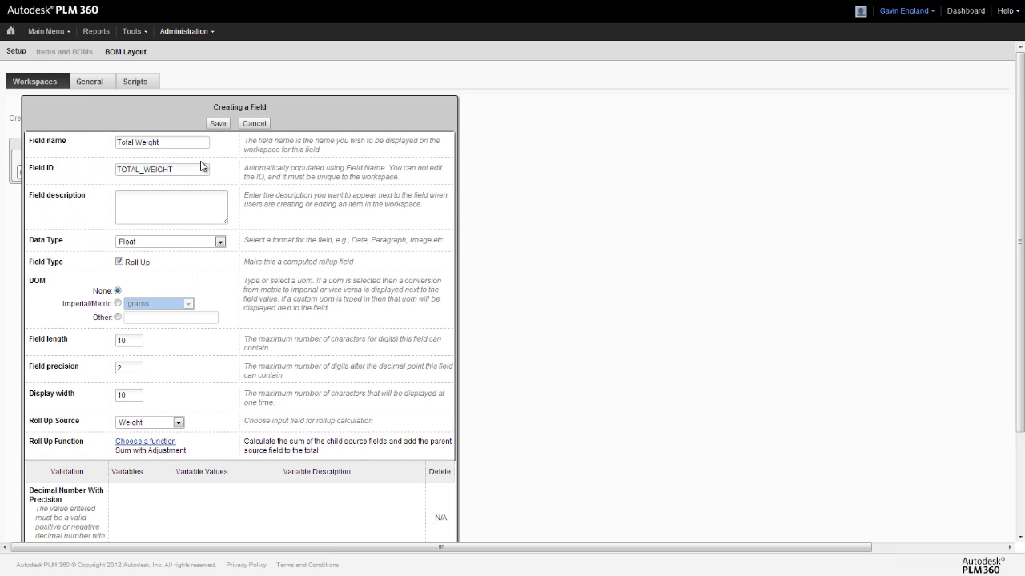
{"action": "left_click", "coordinate": [217, 124]}
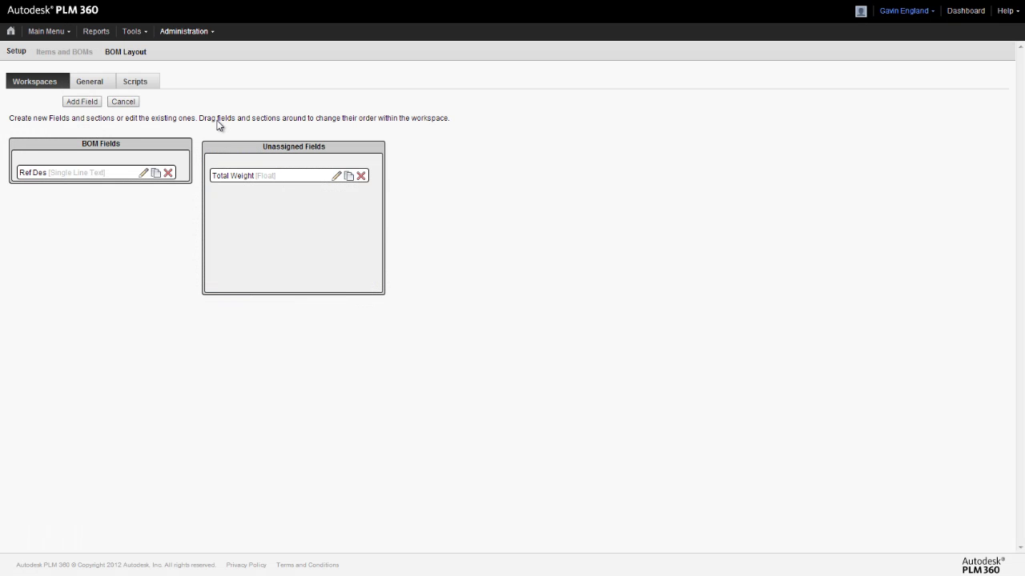
Step: Move the unassigned Total Weight field below Ref Des in the BOM fields and save the layout
{"action": "left_click_drag", "start_coordinate": [268, 174], "coordinate": [75, 192]}
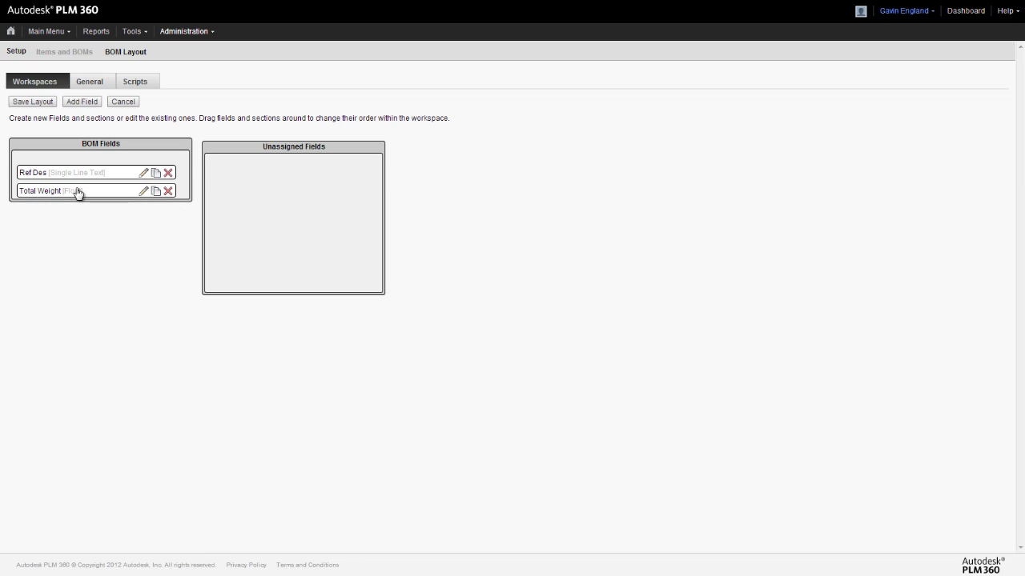
{"action": "left_click", "coordinate": [33, 101]}
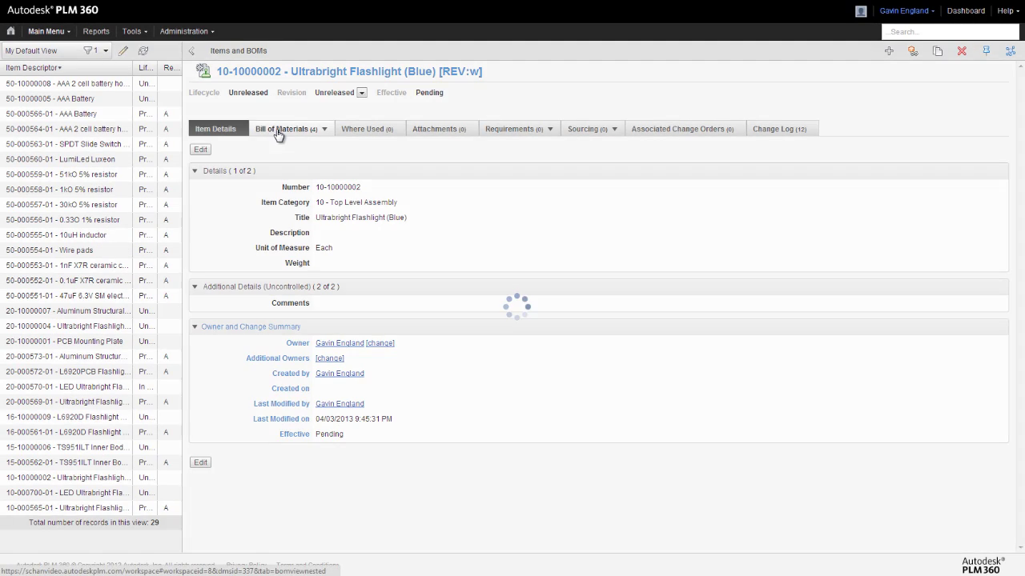
Step: Examine the Total Weight values in the Ultrabright Flashlight (Blue) bill of materials, expanding the Flashlight Board and Inner Body assemblies
{"action": "left_click", "coordinate": [278, 132]}
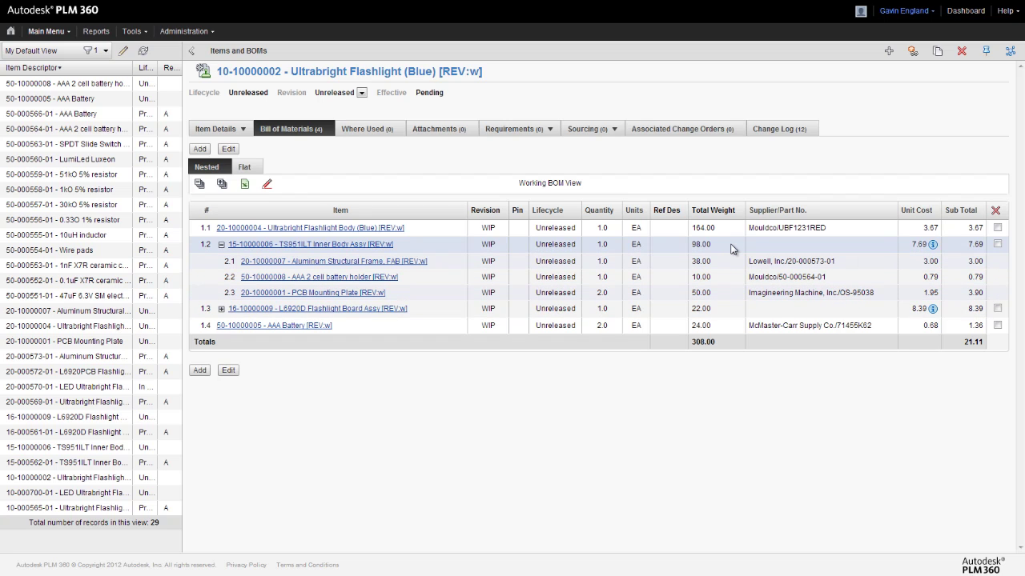
{"action": "left_click", "coordinate": [221, 309]}
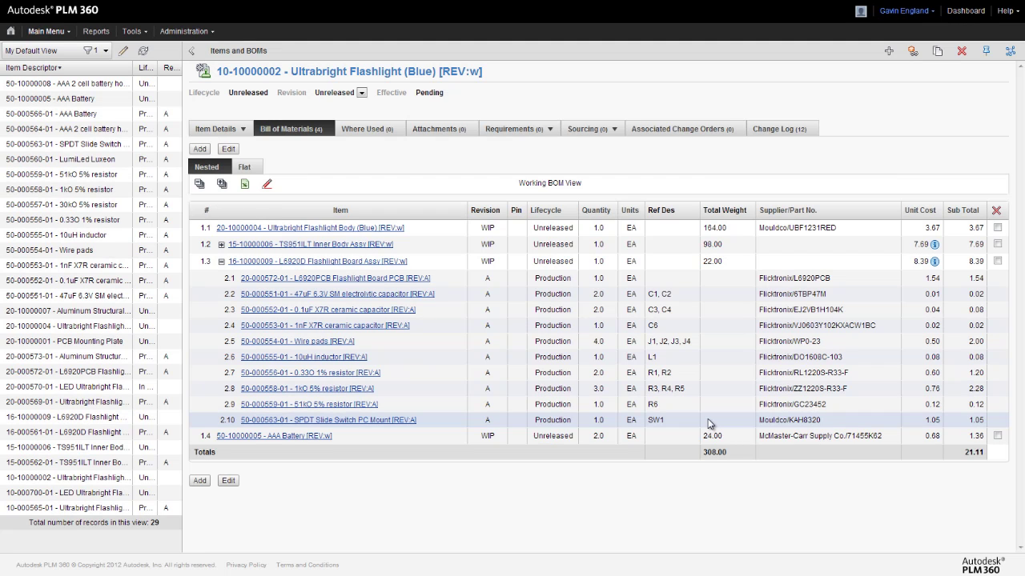
{"action": "left_click", "coordinate": [222, 246]}
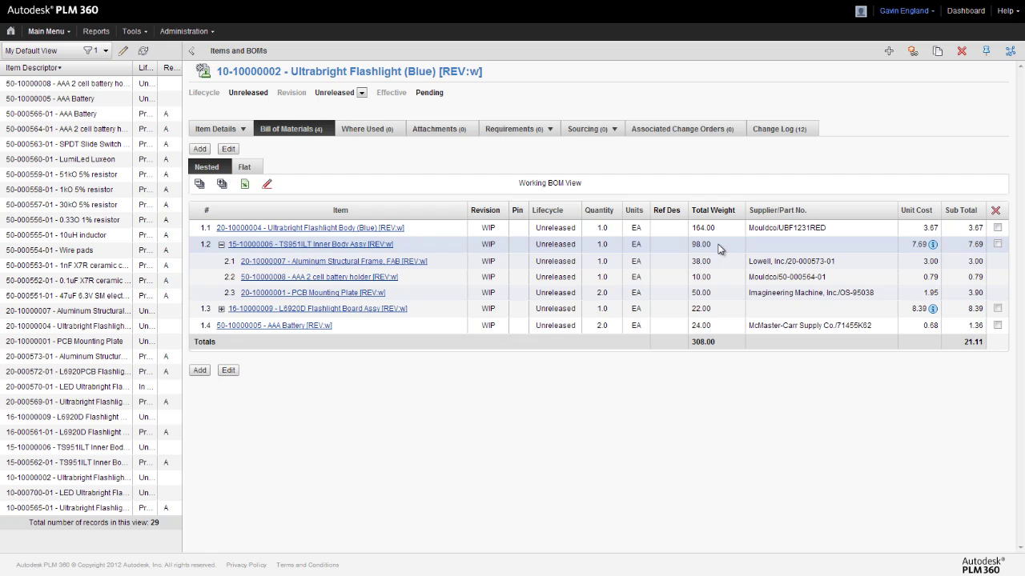
{"action": "left_click", "coordinate": [365, 244]}
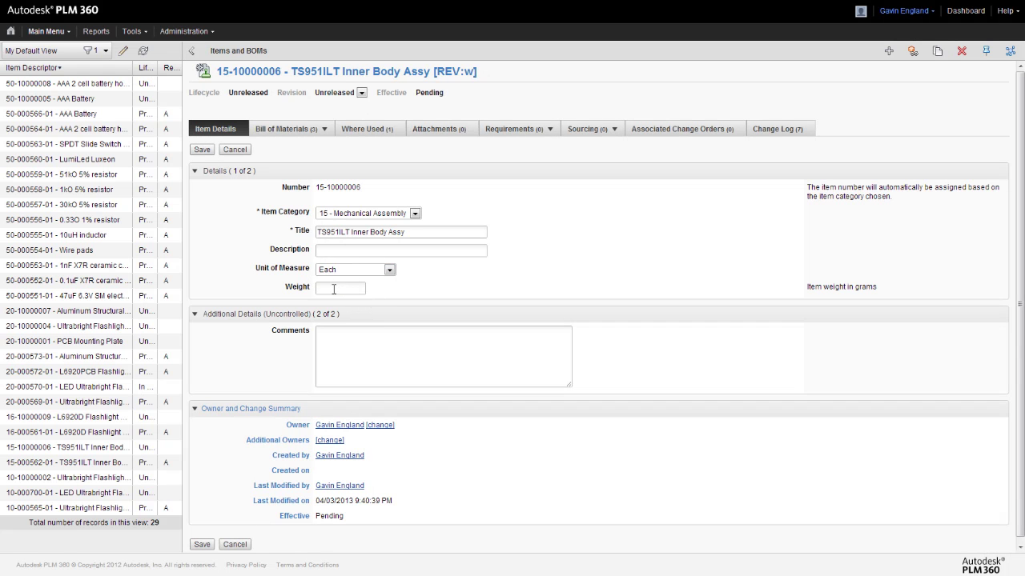
{"action": "left_click", "coordinate": [333, 290]}
{"action": "type", "text": "12"}
{"action": "key", "text": "Escape"}
{"action": "left_click", "coordinate": [201, 151]}
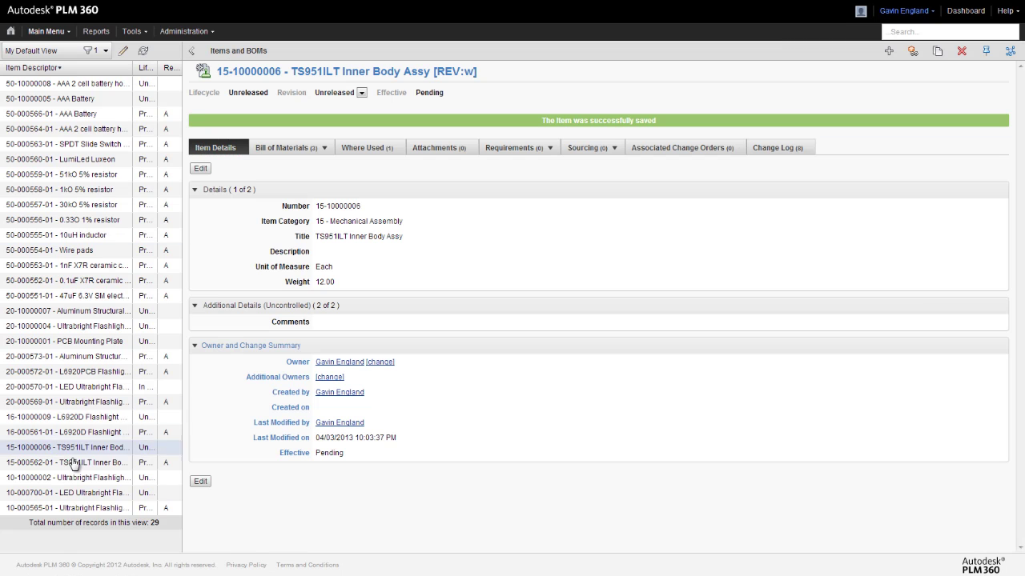
{"action": "left_click", "coordinate": [70, 477]}
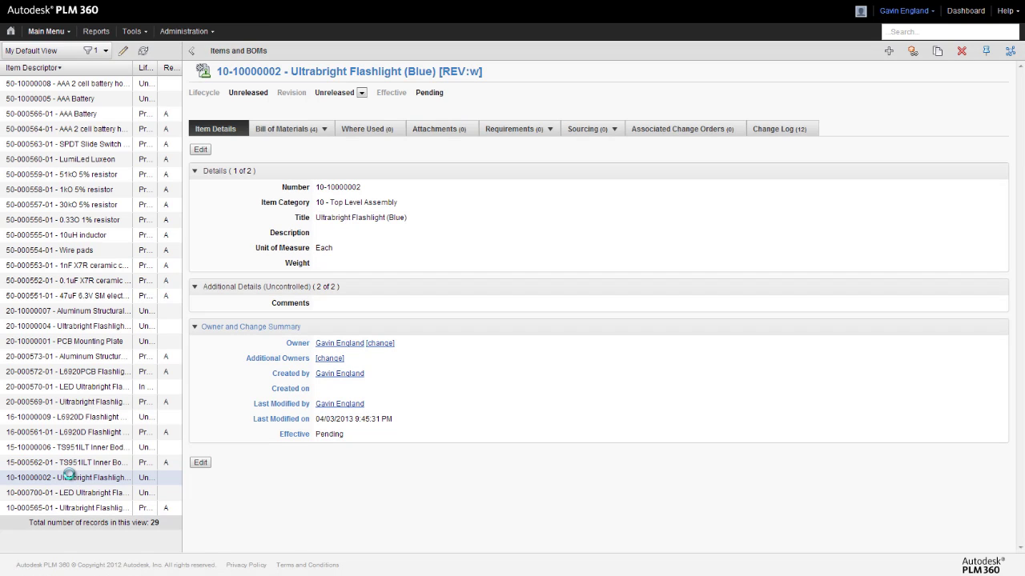
{"action": "left_click", "coordinate": [281, 131]}
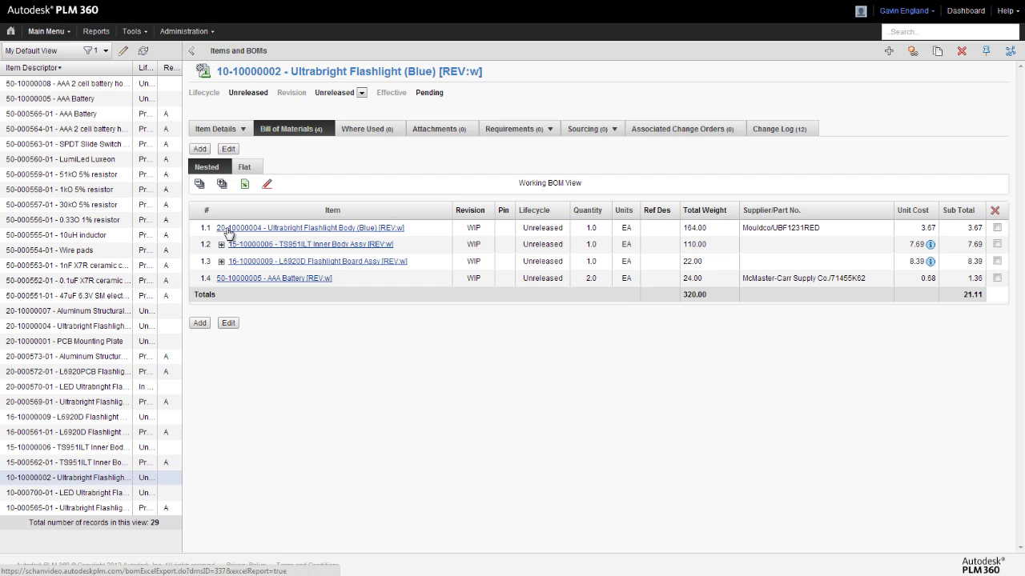
{"action": "left_click", "coordinate": [222, 245]}
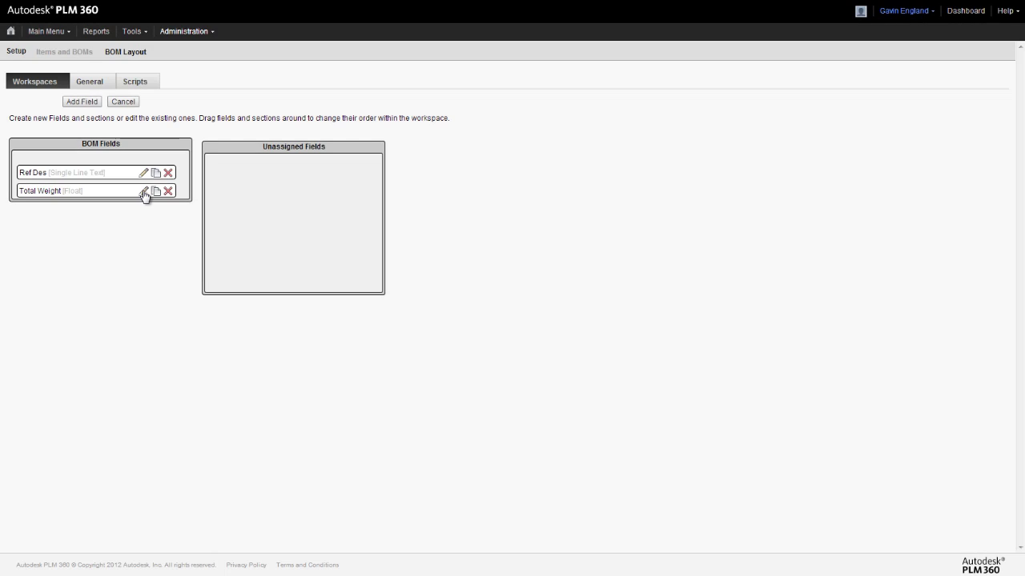
Step: Open the Total Weight BOM field for editing and bring up its roll-up function choices
{"action": "left_click", "coordinate": [143, 191]}
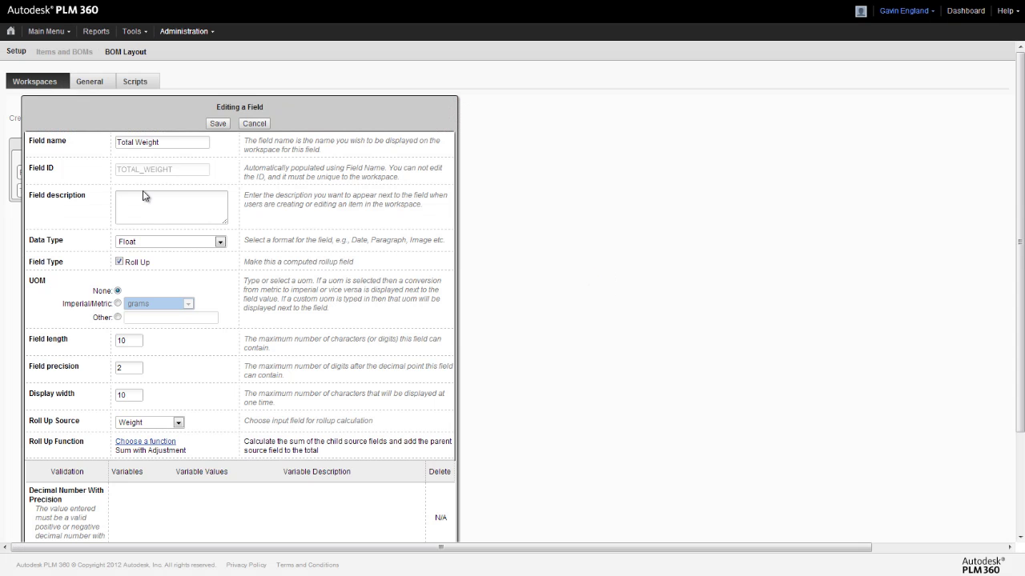
{"action": "left_click", "coordinate": [160, 442]}
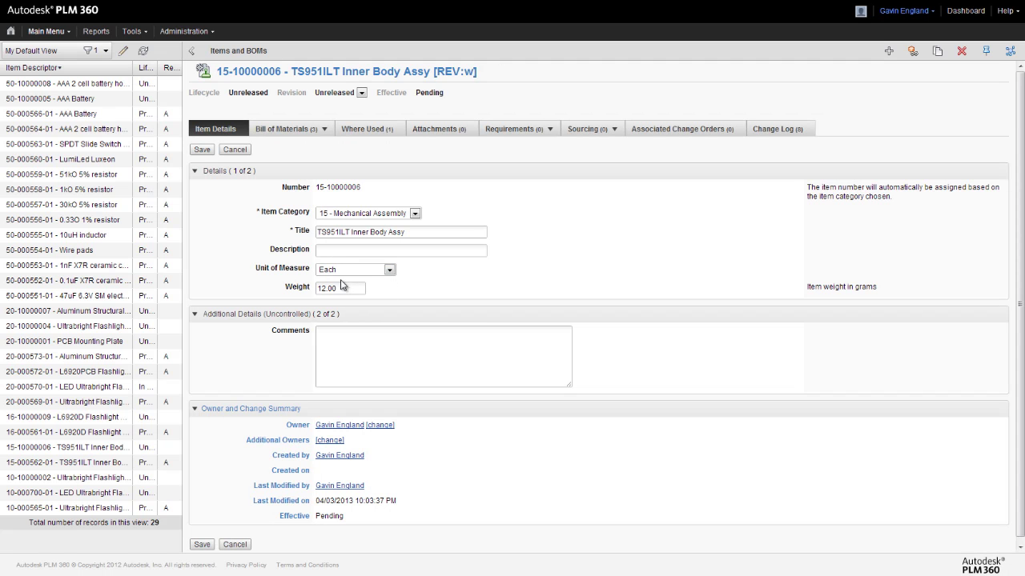
{"action": "double_click", "coordinate": [349, 286]}
{"action": "type", "text": "140"}
{"action": "left_click", "coordinate": [201, 151]}
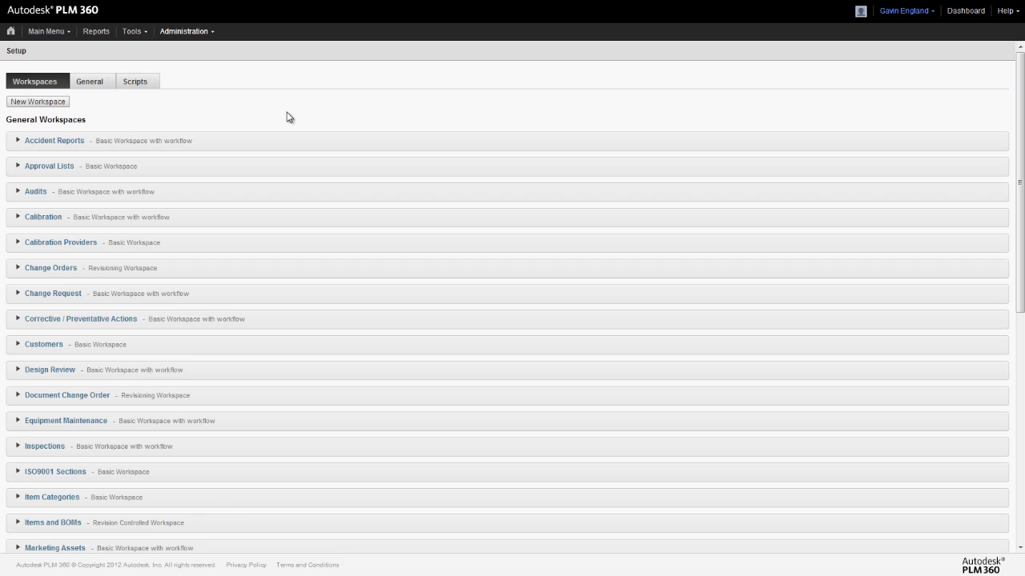
Step: Review the Item Details field layout of the Items and BOMs workspace for the CE Compliant field, and leave it unchanged
{"action": "scroll", "coordinate": [288, 118], "scroll_direction": "down", "scroll_amount": 3}
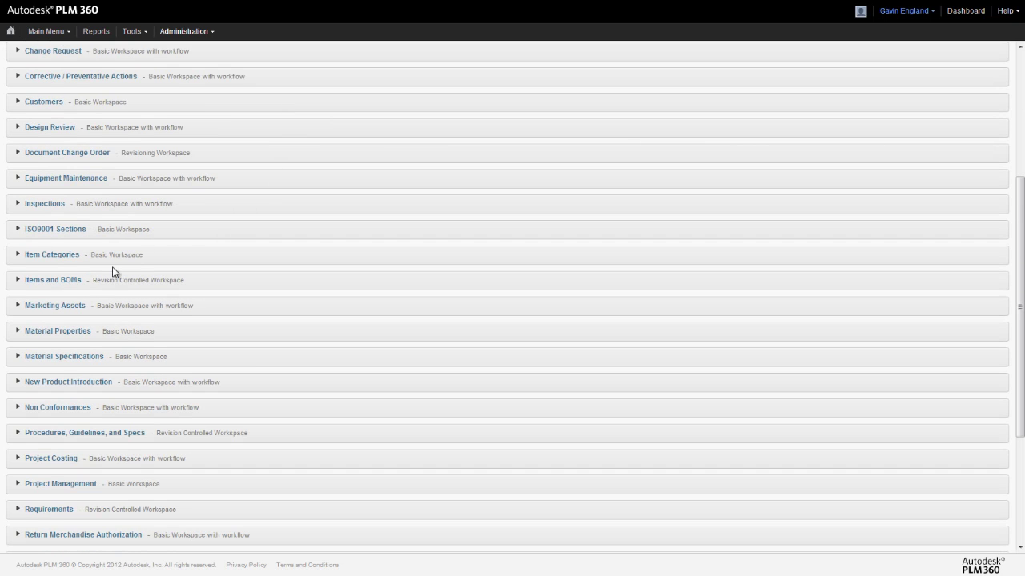
{"action": "left_click", "coordinate": [58, 285]}
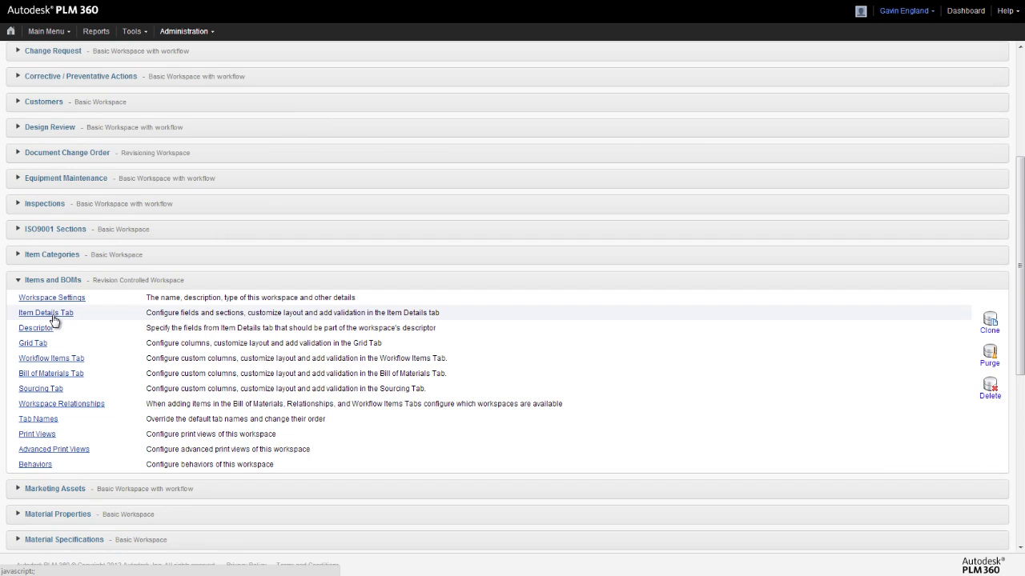
{"action": "left_click", "coordinate": [50, 314]}
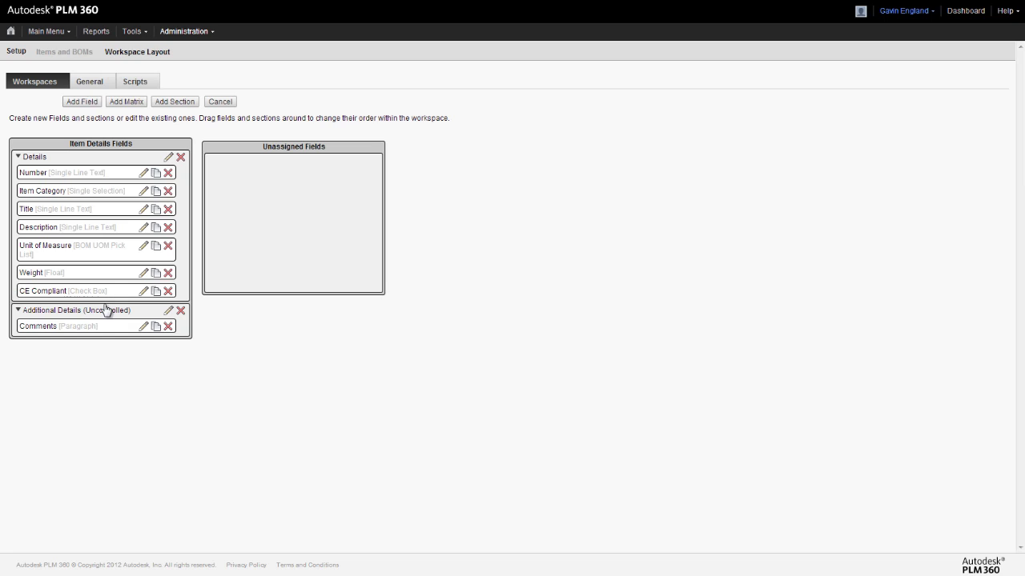
{"action": "left_click", "coordinate": [220, 101]}
Step: Start a new field named CE Compliant with the Check Box data type in the Items and BOMs Bill of Materials layout
{"action": "scroll", "coordinate": [227, 232], "scroll_direction": "down", "scroll_amount": 3}
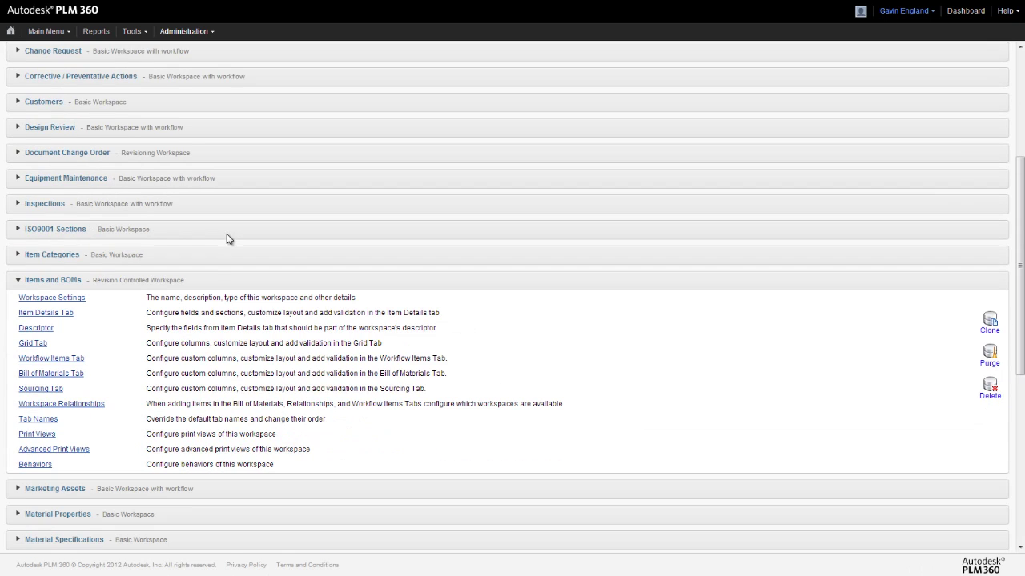
{"action": "left_click", "coordinate": [61, 374]}
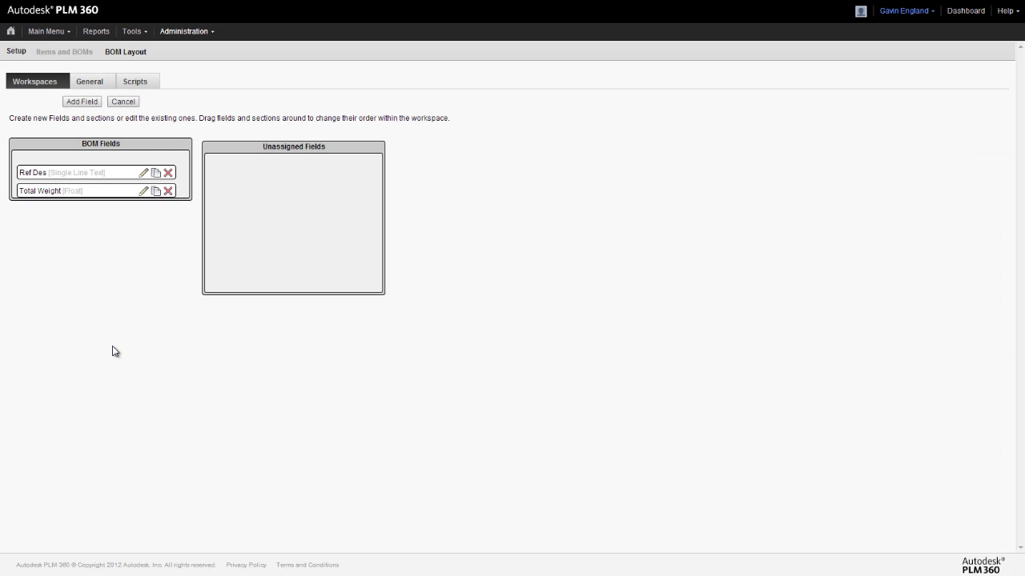
{"action": "left_click", "coordinate": [85, 101]}
{"action": "left_click", "coordinate": [136, 143]}
{"action": "type", "text": "CE Compliant"}
{"action": "left_click", "coordinate": [220, 241]}
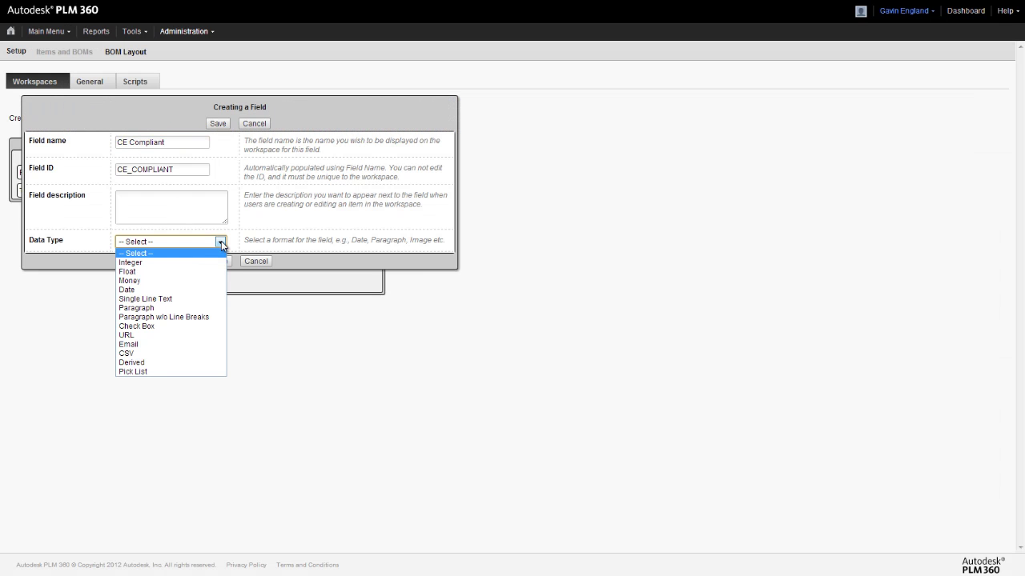
{"action": "left_click", "coordinate": [166, 326]}
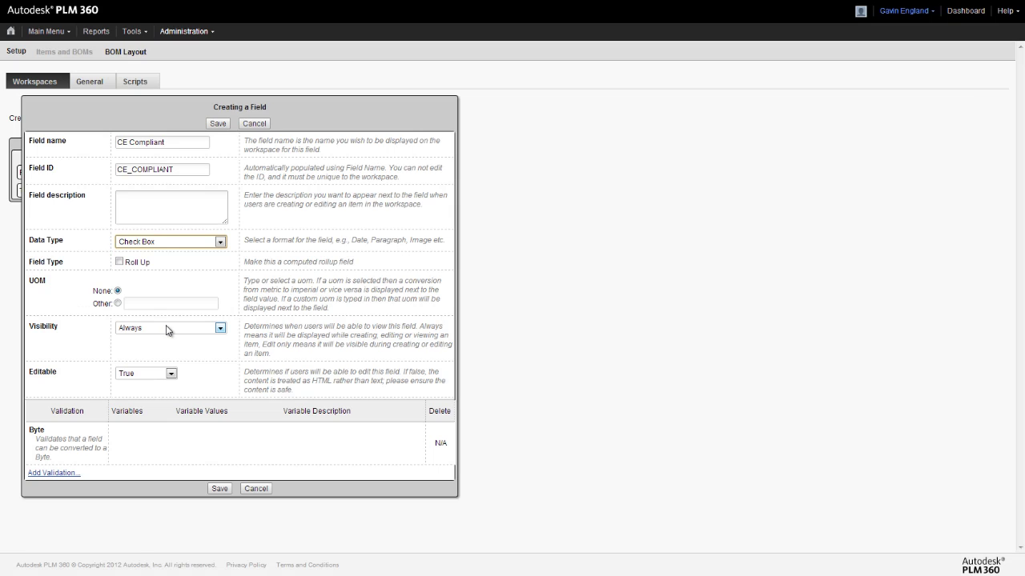
Step: Make CE Compliant a Roll Up field with source CE Compliant and function All Checked, and save the field
{"action": "left_click", "coordinate": [120, 262]}
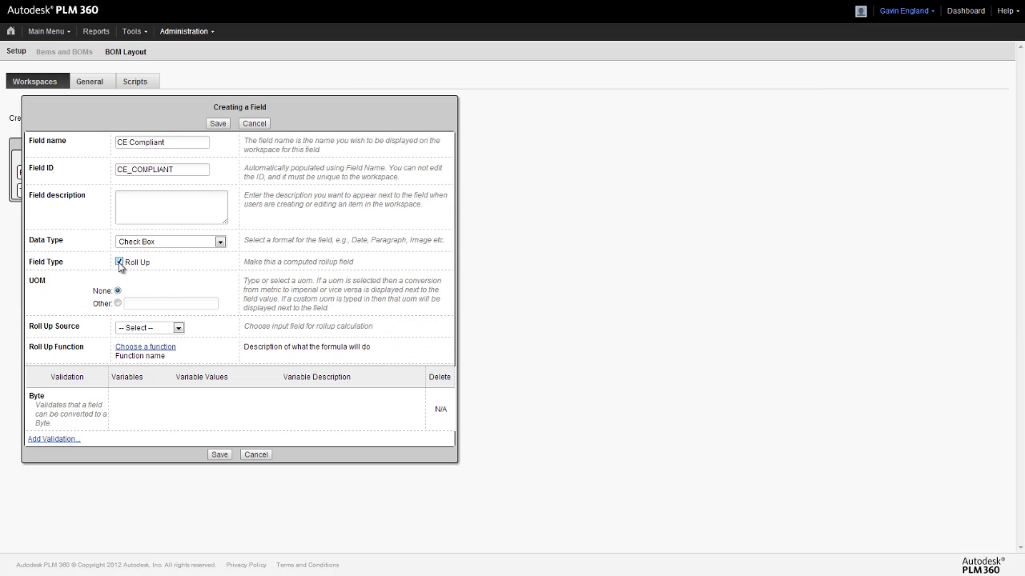
{"action": "left_click", "coordinate": [179, 329]}
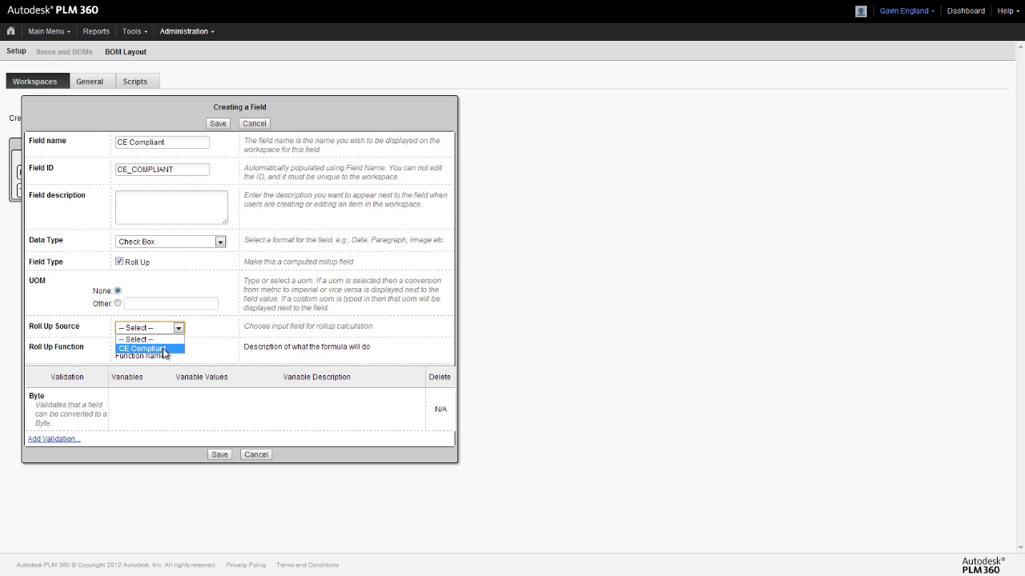
{"action": "left_click", "coordinate": [164, 349]}
{"action": "left_click", "coordinate": [164, 349]}
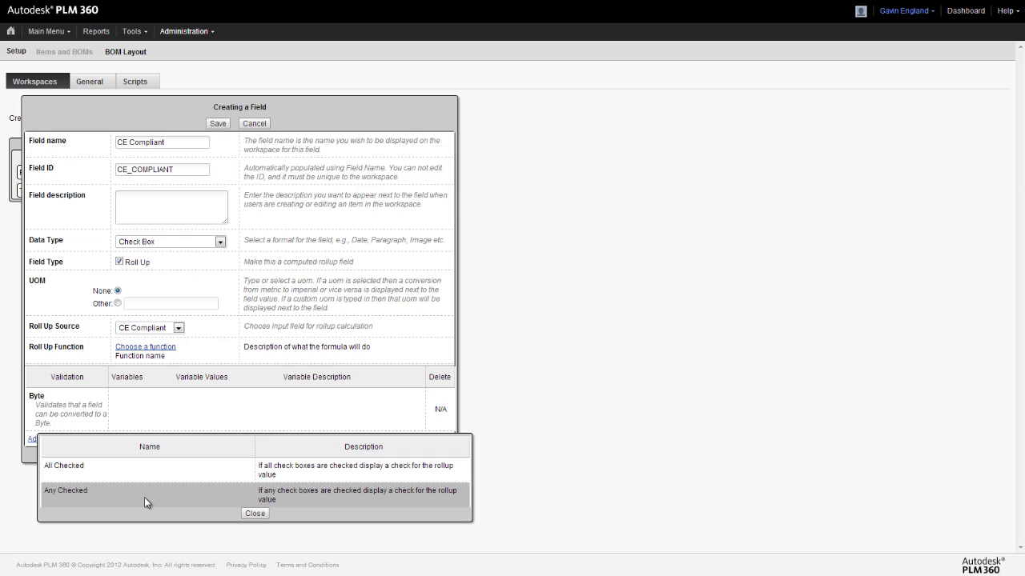
{"action": "left_click", "coordinate": [153, 466]}
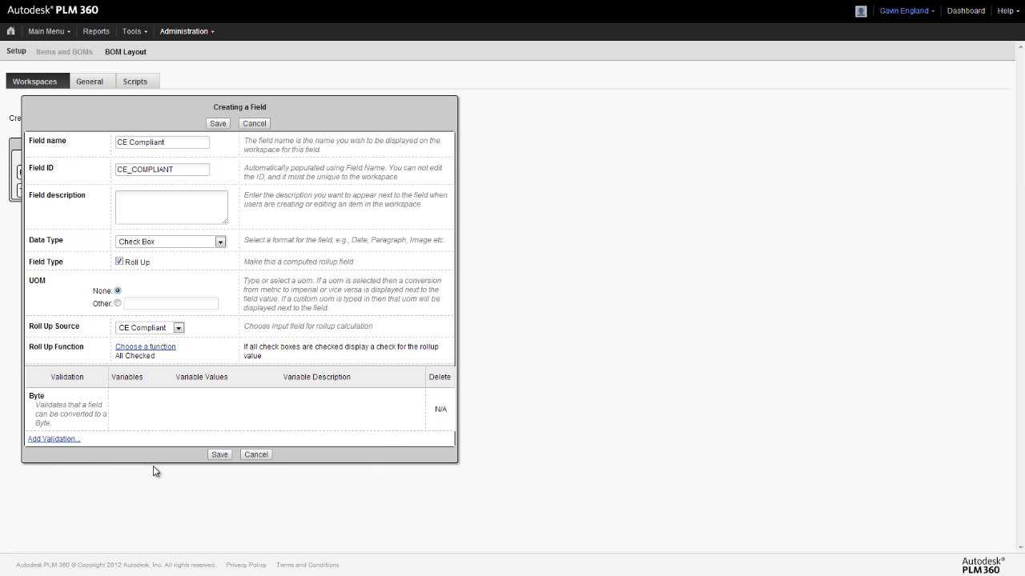
{"action": "left_click", "coordinate": [218, 455]}
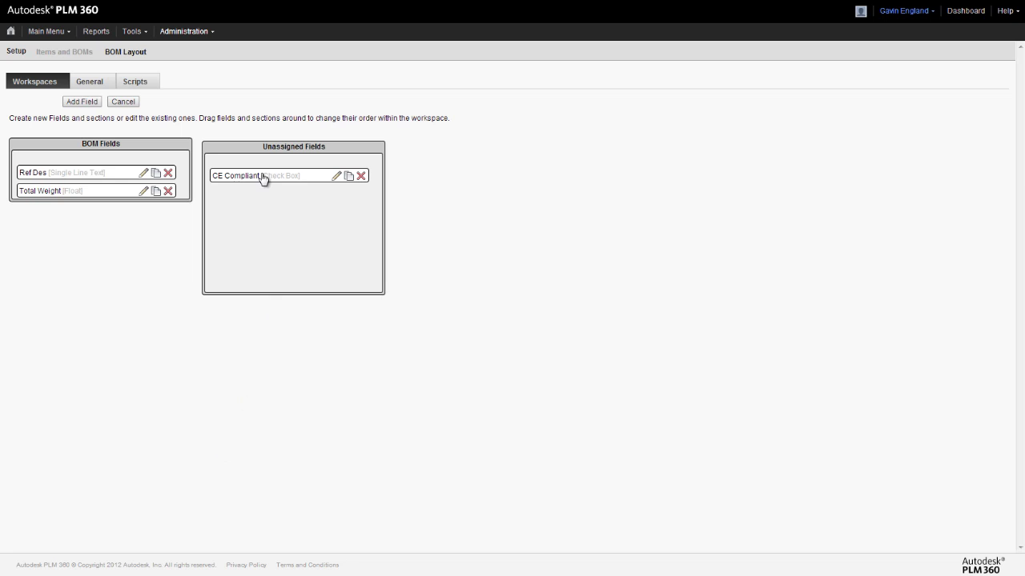
Step: Move the unassigned CE Compliant field below Total Weight in the BOM fields and save the layout
{"action": "left_click_drag", "start_coordinate": [262, 175], "coordinate": [69, 209]}
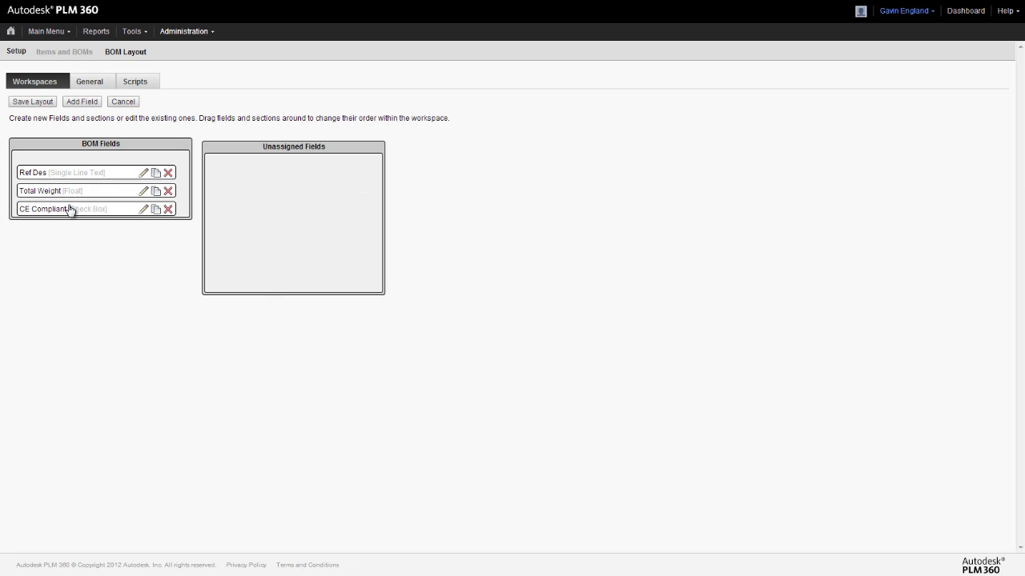
{"action": "left_click", "coordinate": [31, 103]}
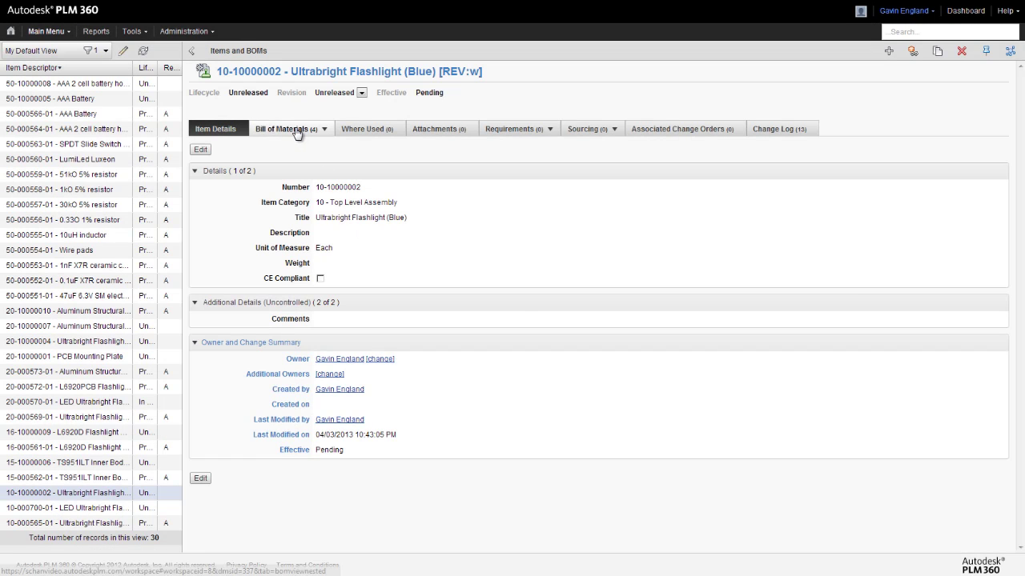
Step: Examine the CE Compliant column in the Ultrabright Flashlight (Blue) bill of materials, expanding the Inner Body and Flashlight Board assemblies
{"action": "left_click", "coordinate": [295, 131]}
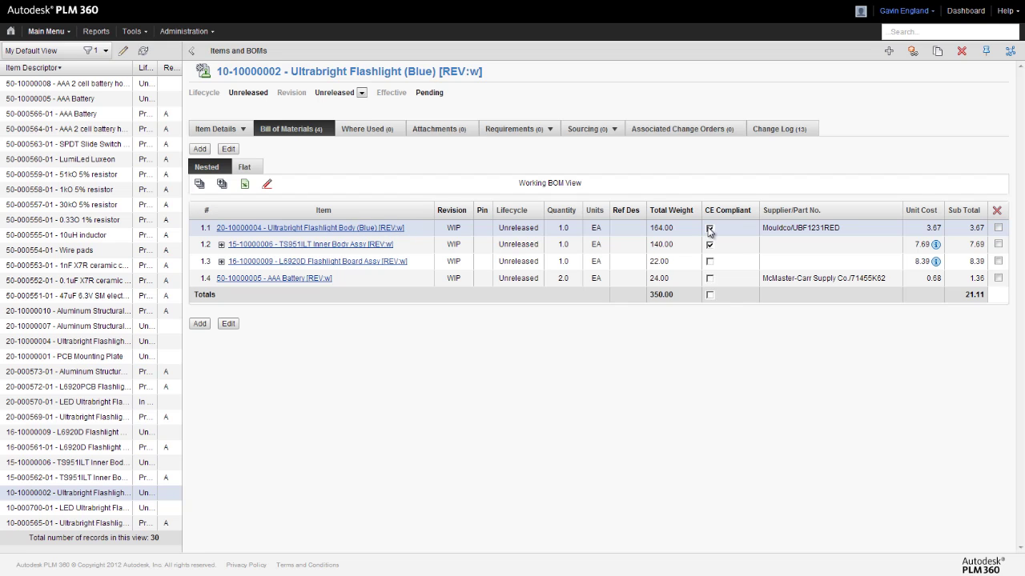
{"action": "mouse_move", "coordinate": [370, 248]}
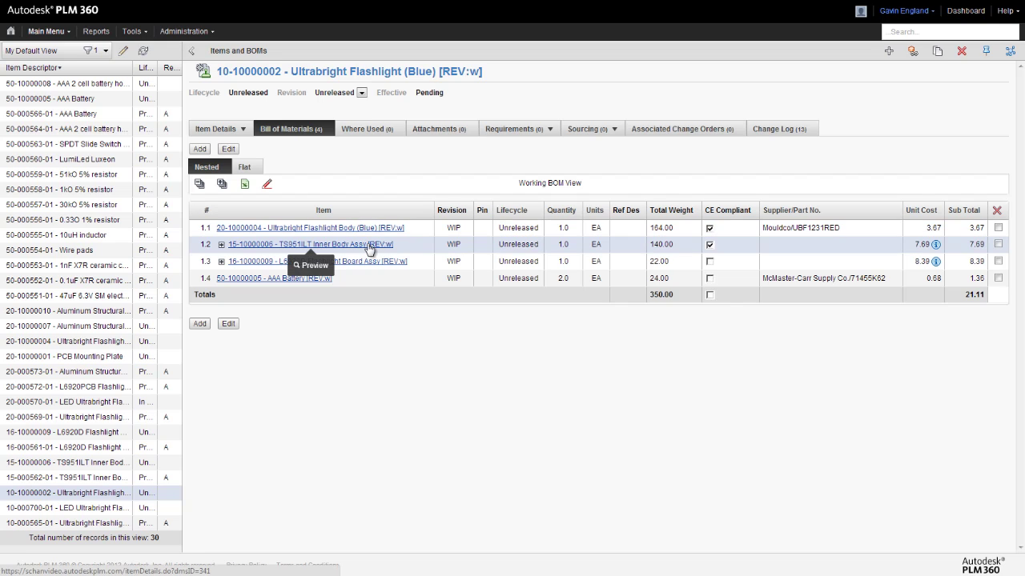
{"action": "left_click", "coordinate": [222, 246]}
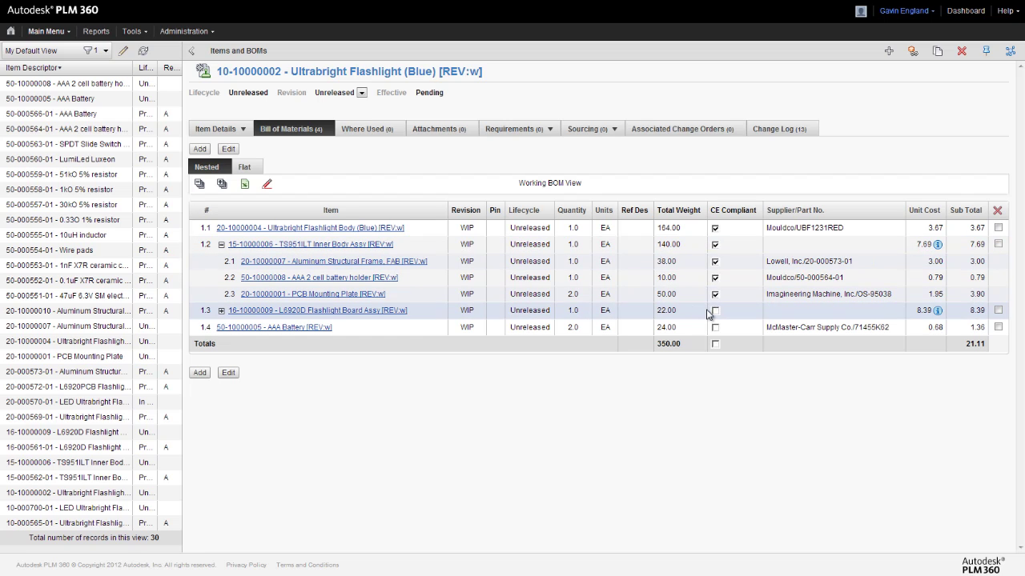
{"action": "left_click", "coordinate": [221, 310]}
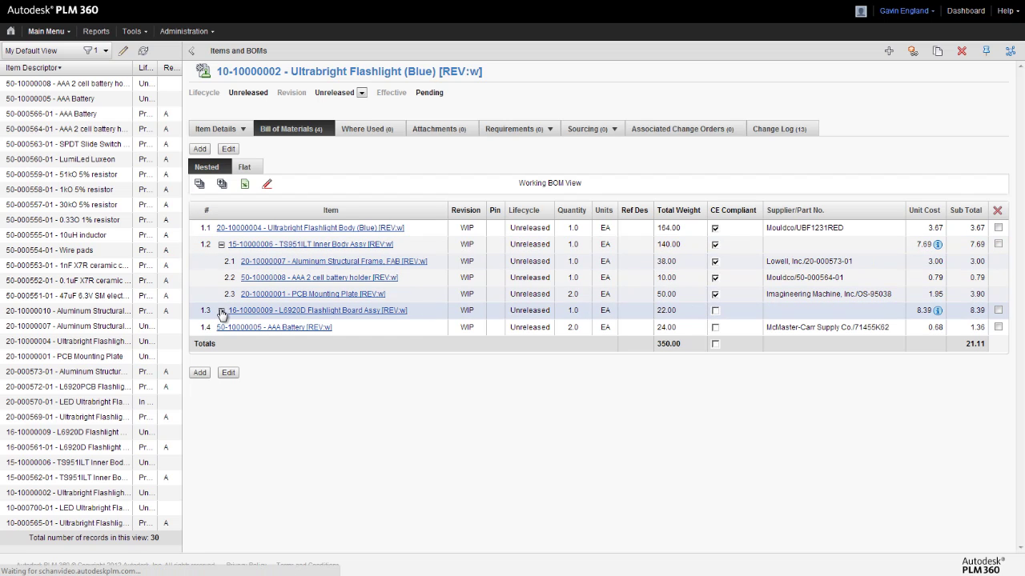